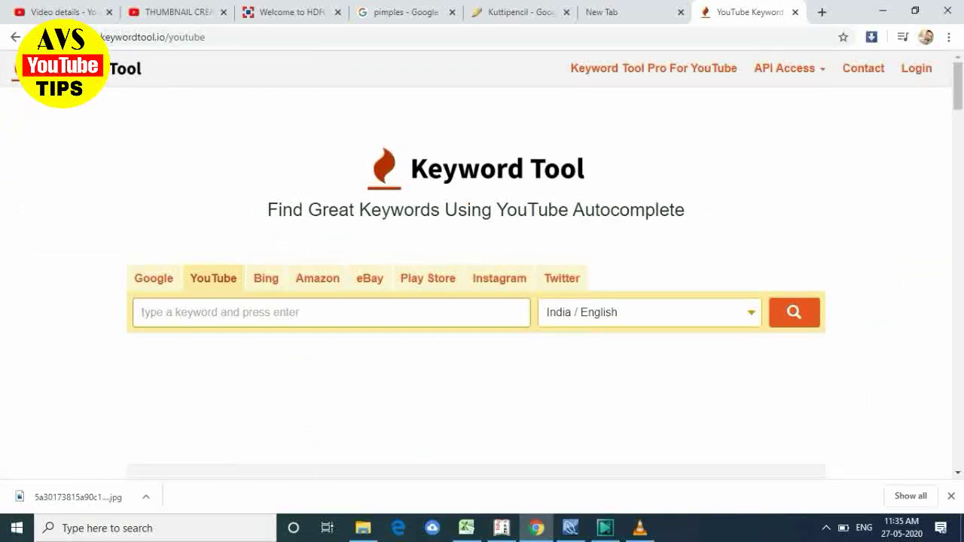
# Step: Search for YouTube keyword suggestions for "hide subscribe" with the India / English setting
pyautogui.write('hide ')
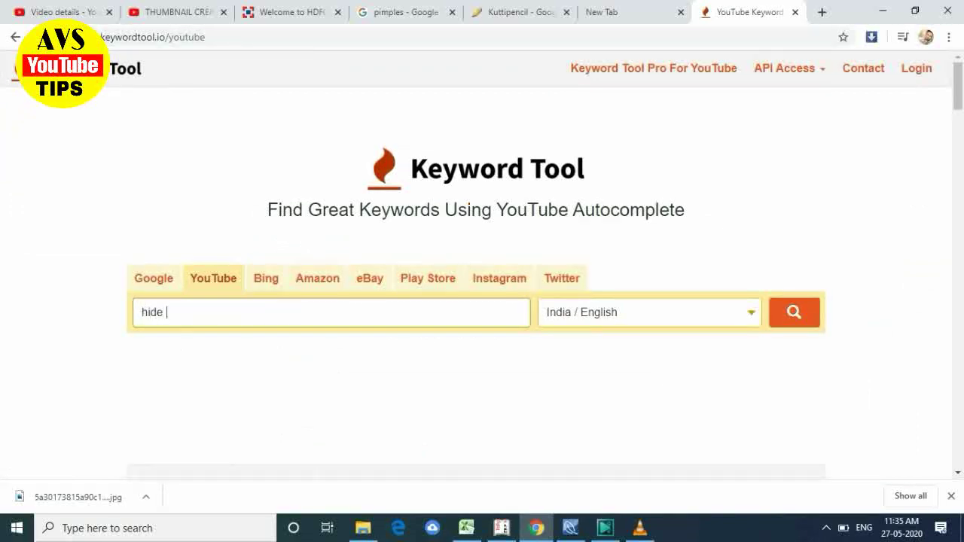
pyautogui.write('subscribe')
pyautogui.press('Return')
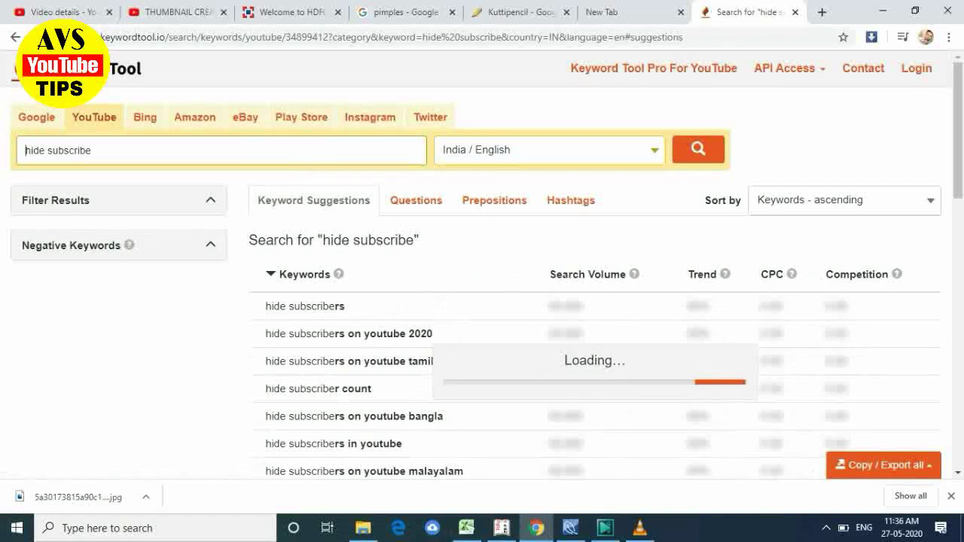
pyautogui.scroll(-1, 678, 407)
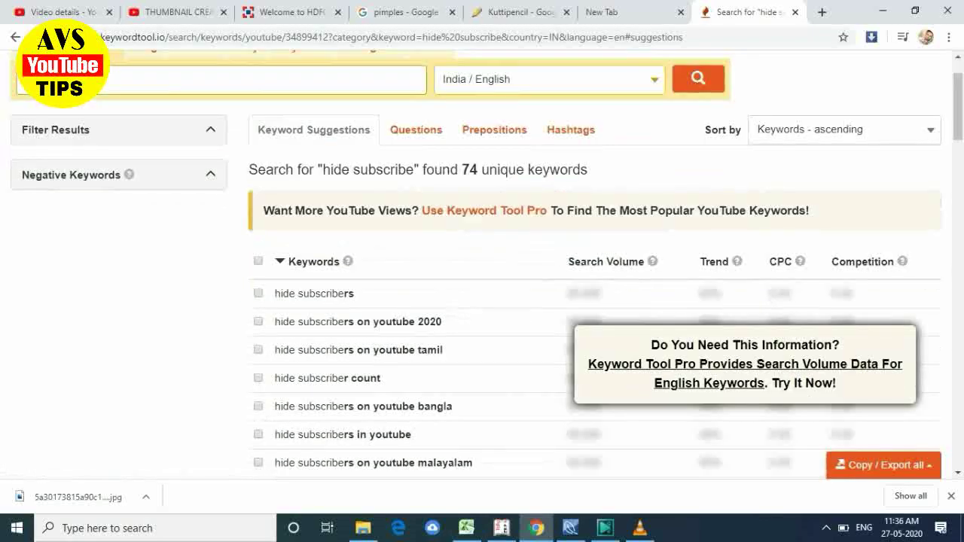
pyautogui.scroll(-2, 483, 302)
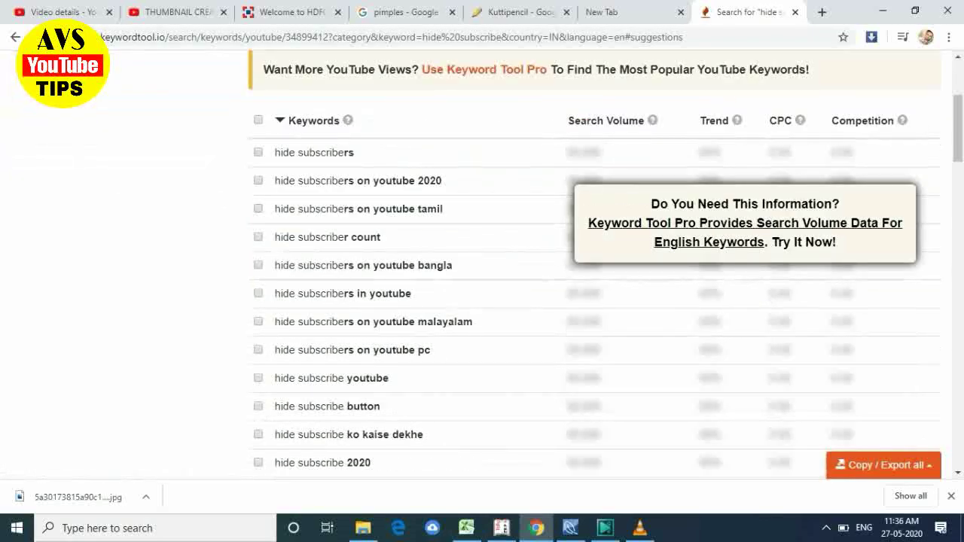
pyautogui.scroll(2, 482, 302)
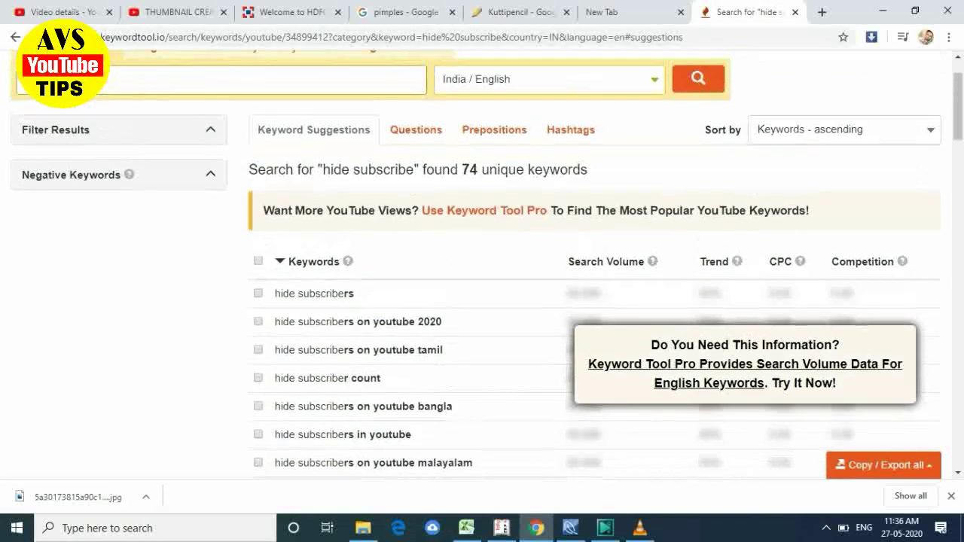
pyautogui.scroll(-2, 482, 302)
pyautogui.scroll(2, 482, 302)
pyautogui.click(258, 261)
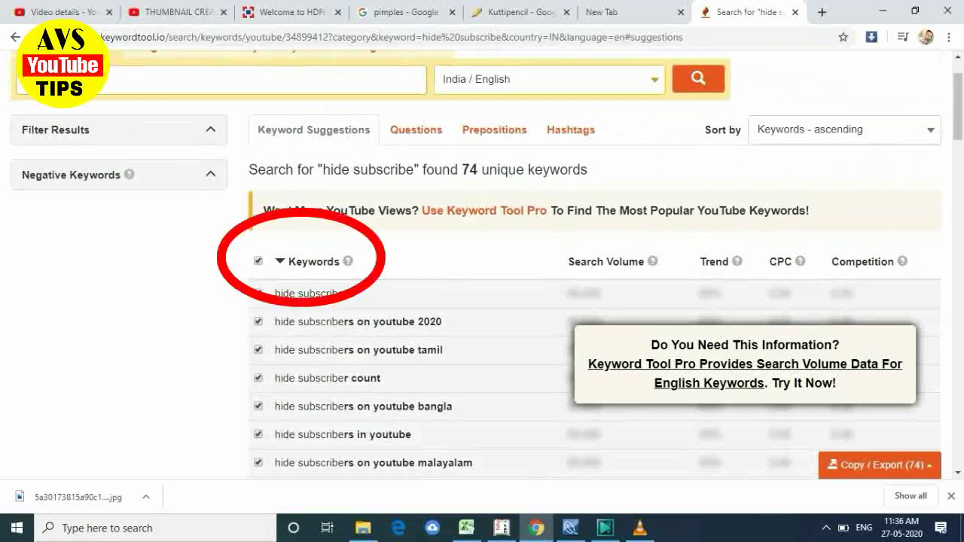
pyautogui.click(258, 261)
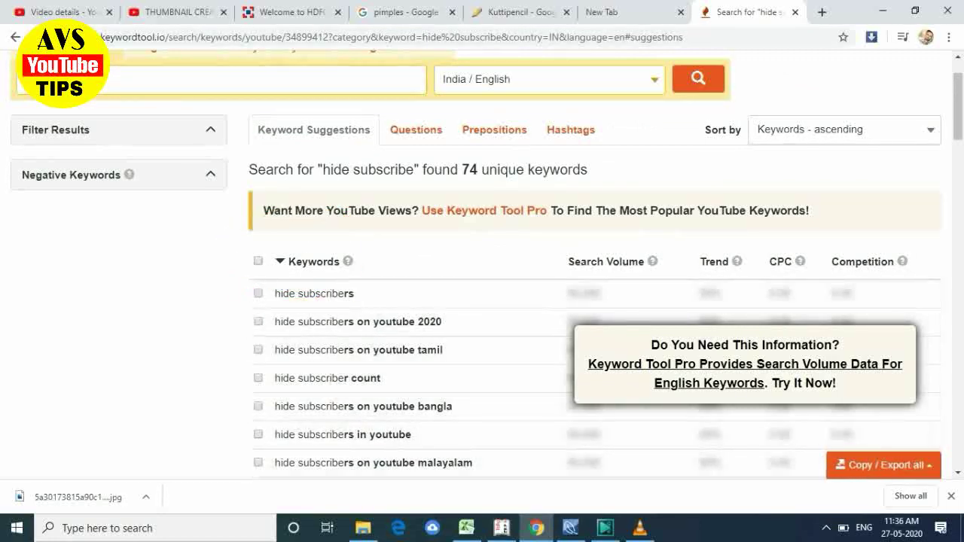
# Step: Select the first five keyword suggestions, from "hide subscribers" through "hide subscribers on youtube bangla"
pyautogui.scroll(-1, 482, 301)
pyautogui.click(259, 223)
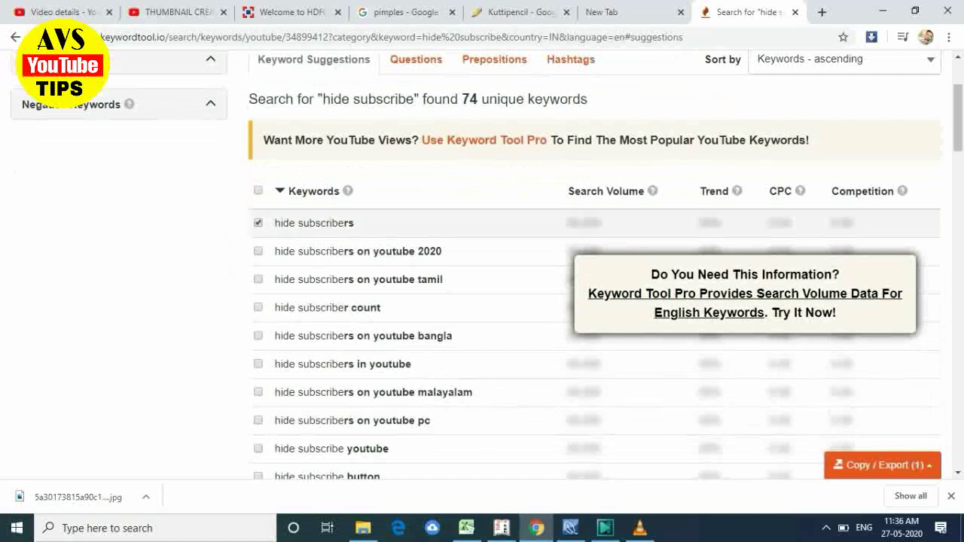
pyautogui.click(258, 250)
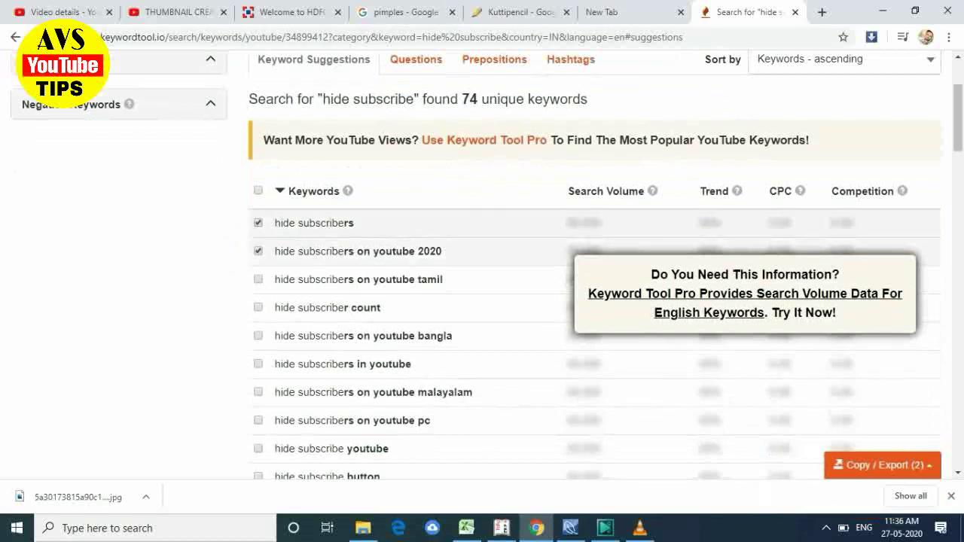
pyautogui.click(259, 280)
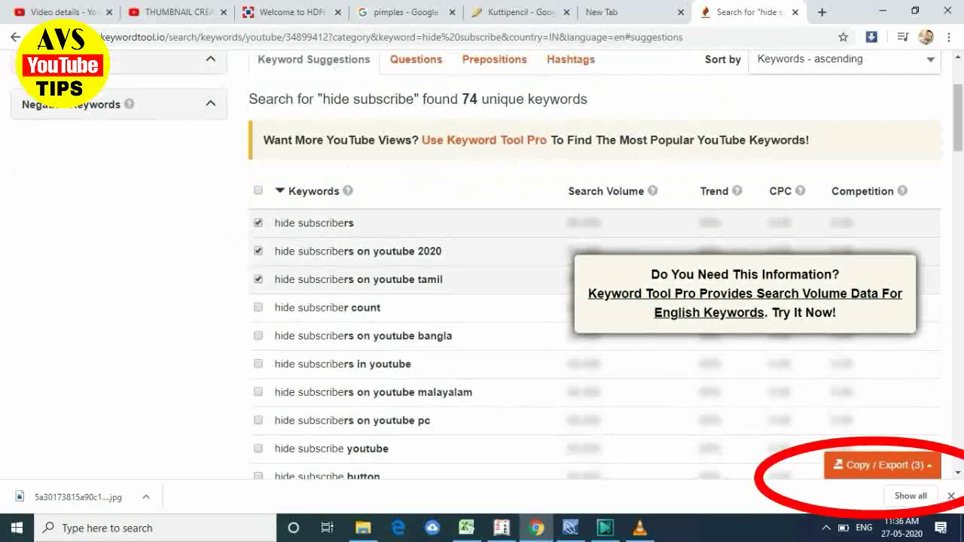
pyautogui.click(259, 307)
pyautogui.click(258, 335)
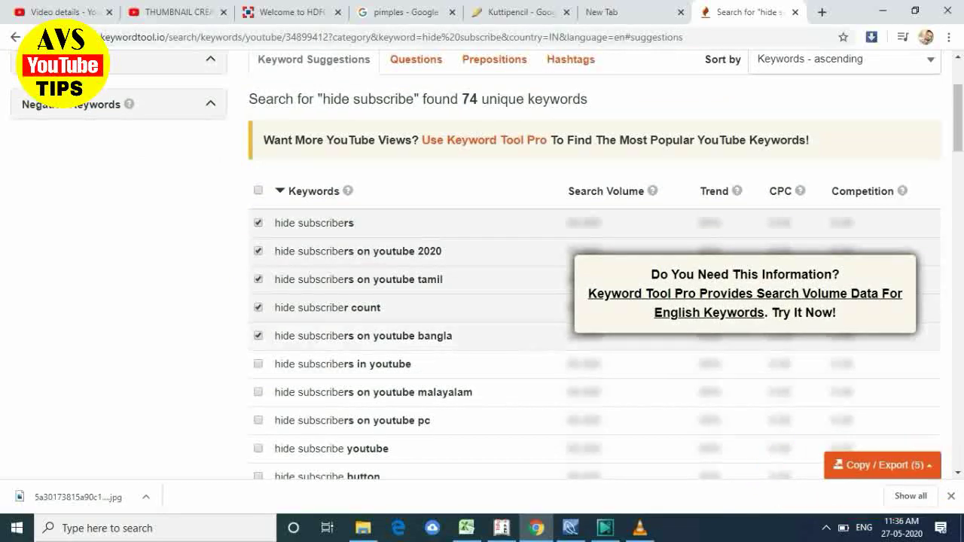
# Step: Add the six suggestions from "hide subscribers in youtube" through "hide subscribe ko kaise dekhe" to the selection
pyautogui.scroll(-2, 596, 302)
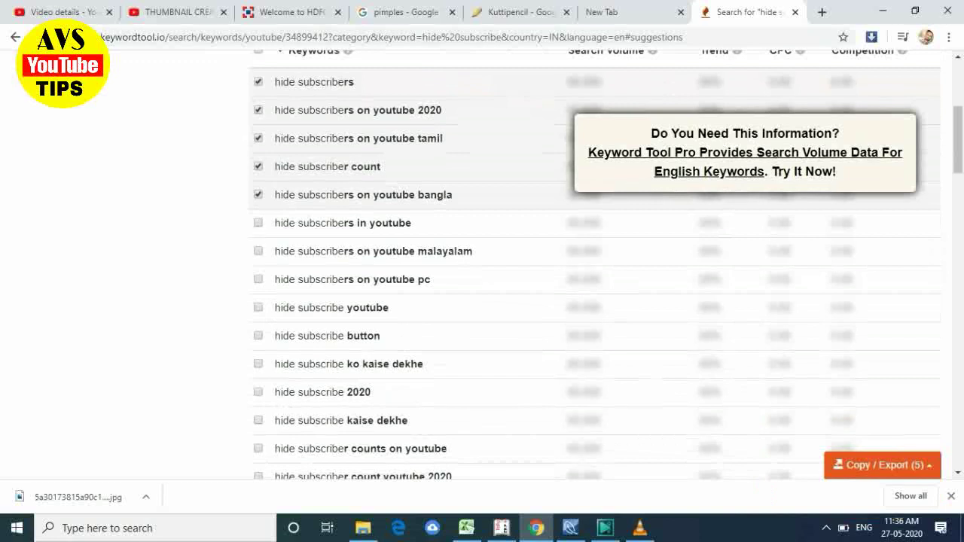
pyautogui.click(259, 223)
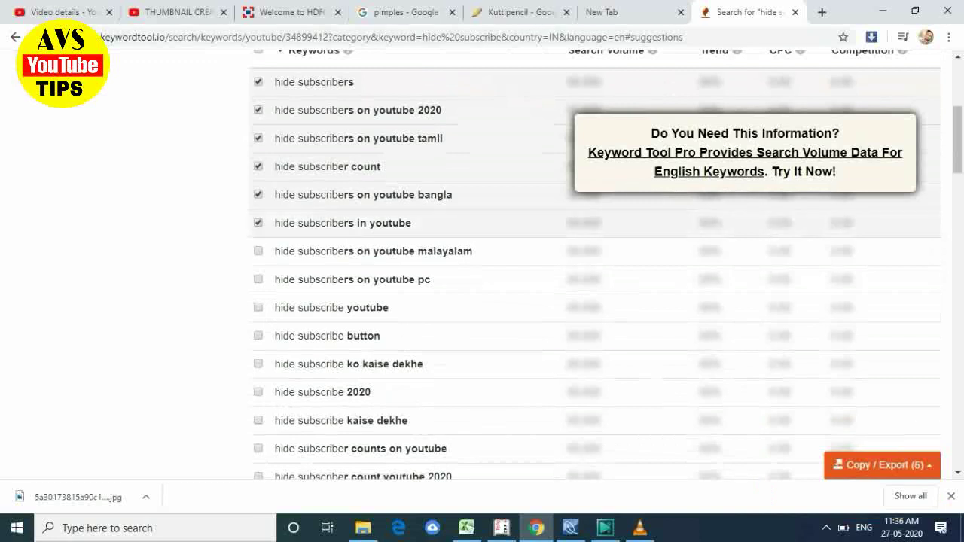
pyautogui.click(258, 250)
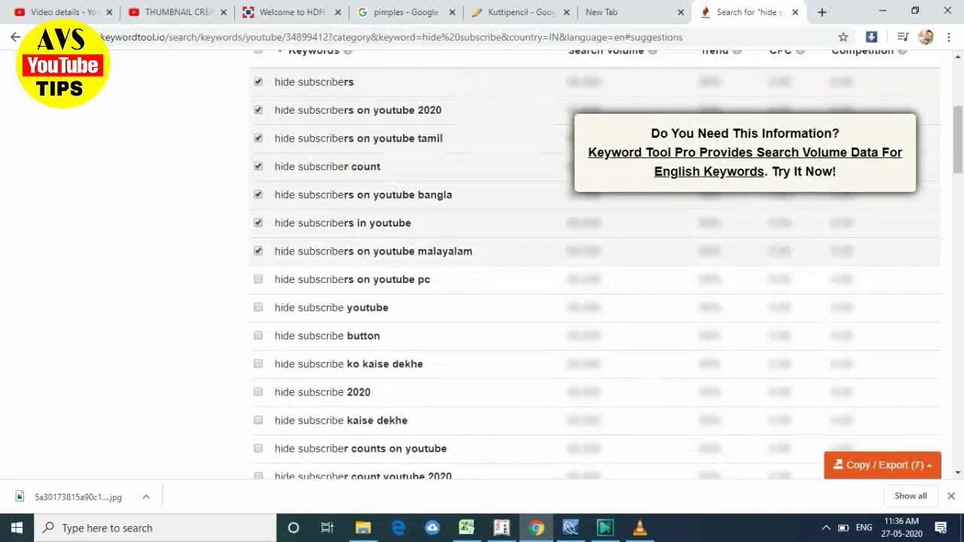
pyautogui.click(258, 280)
pyautogui.click(258, 307)
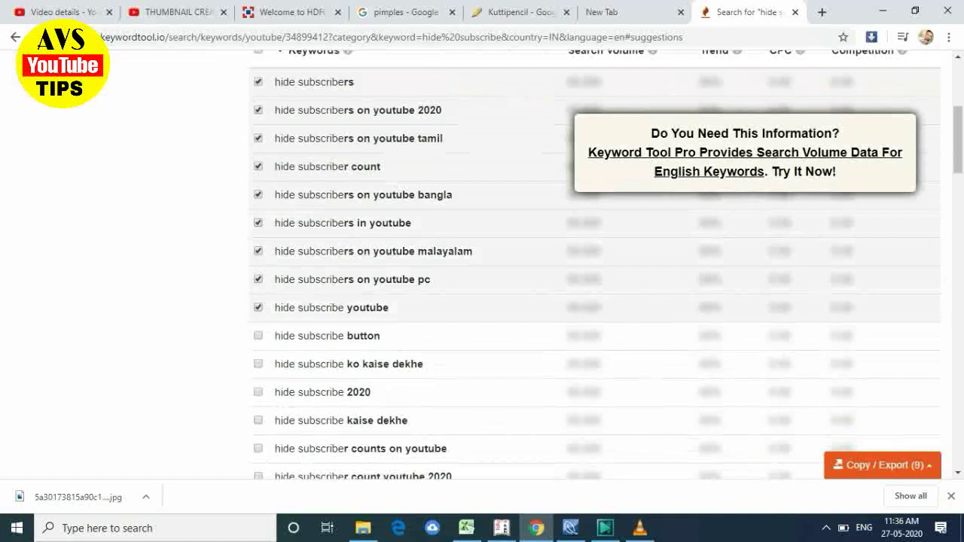
pyautogui.click(258, 336)
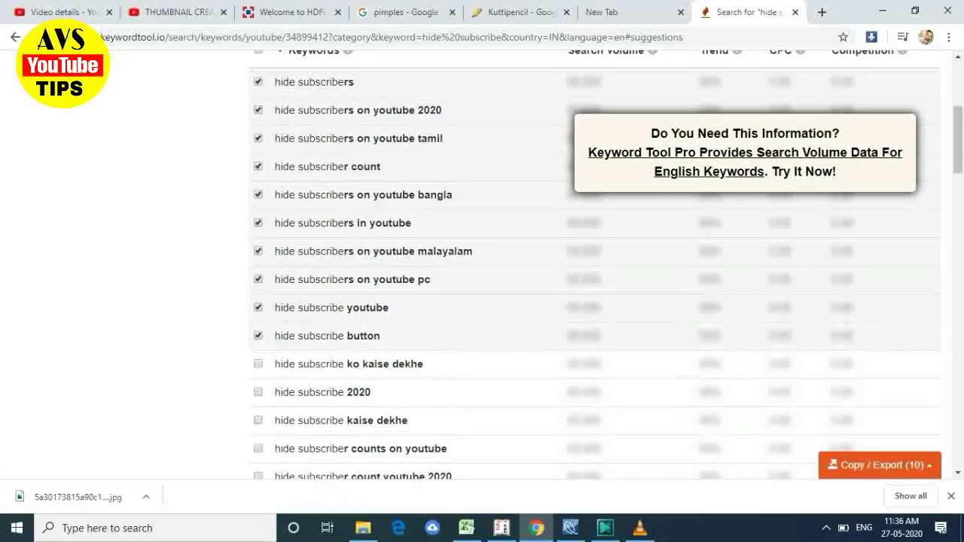
pyautogui.click(258, 364)
# Step: Add the suggestions from "hide subscribe 2020" through "hide subscriber count youtube 2020", plus "hide subscribe channel", to the selection
pyautogui.scroll(-2, 258, 363)
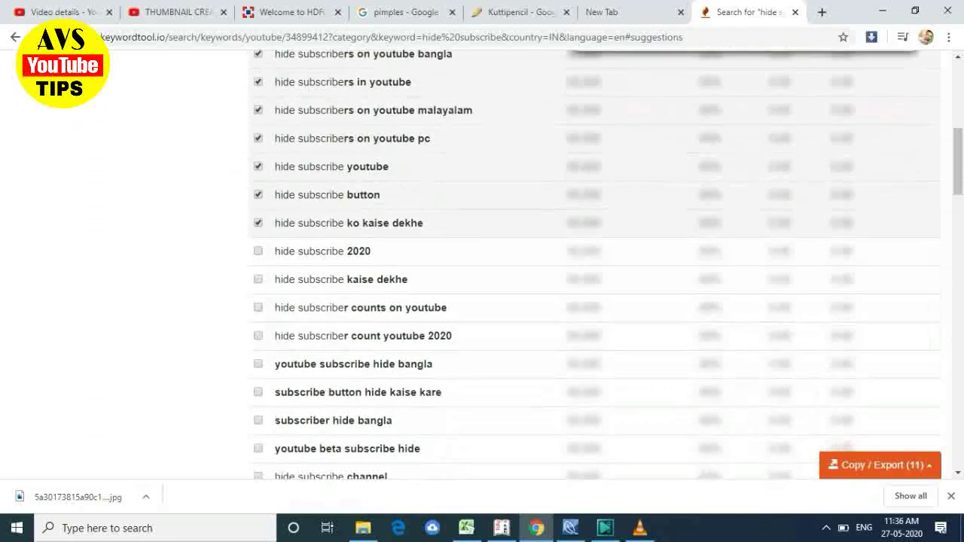
pyautogui.click(258, 251)
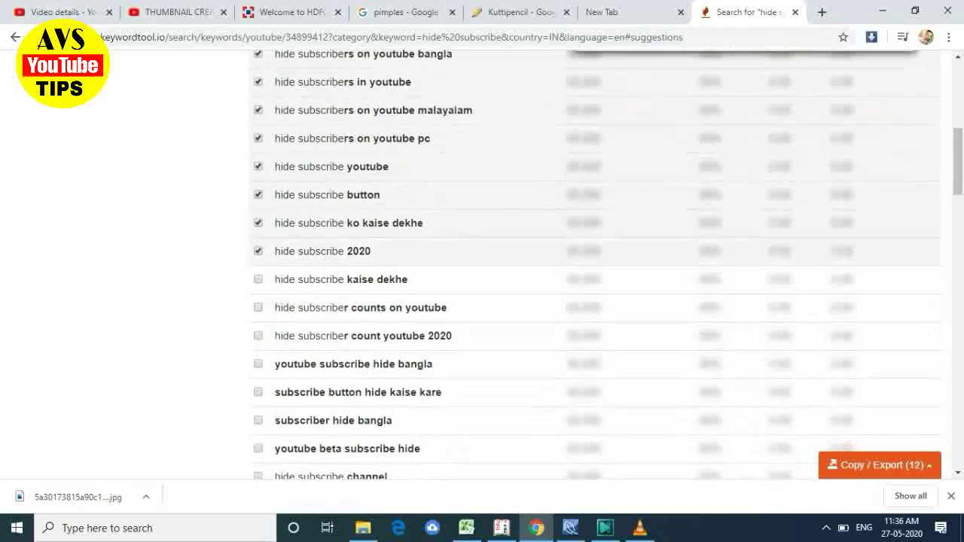
pyautogui.click(259, 308)
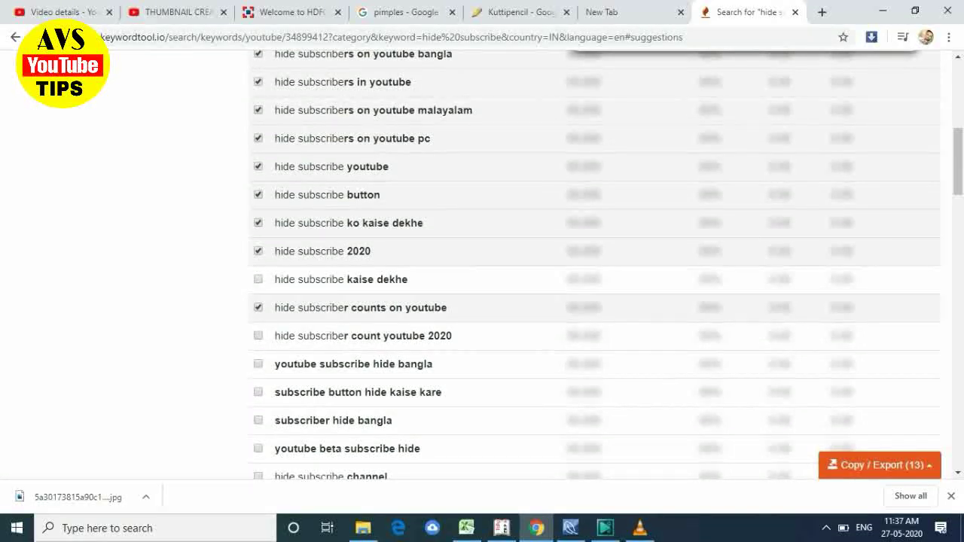
pyautogui.click(258, 335)
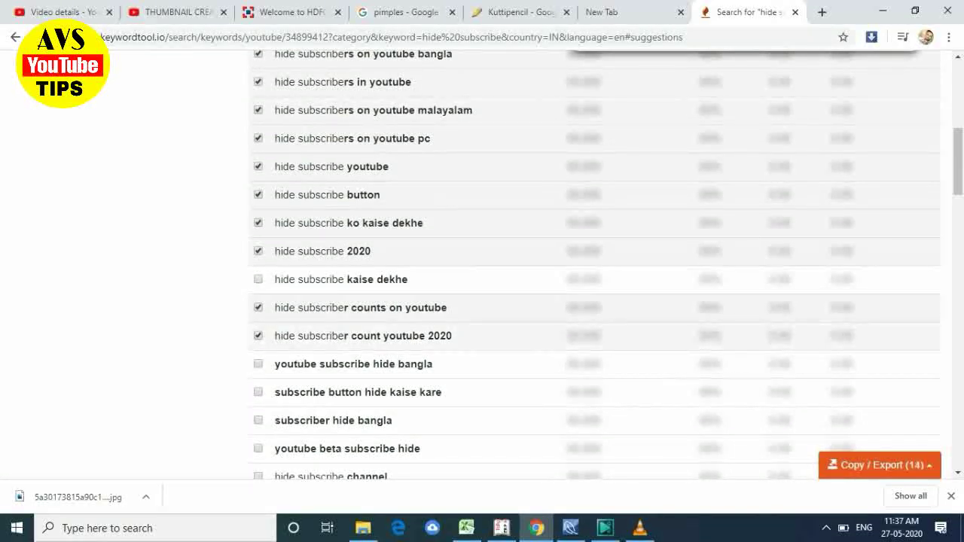
pyautogui.click(259, 279)
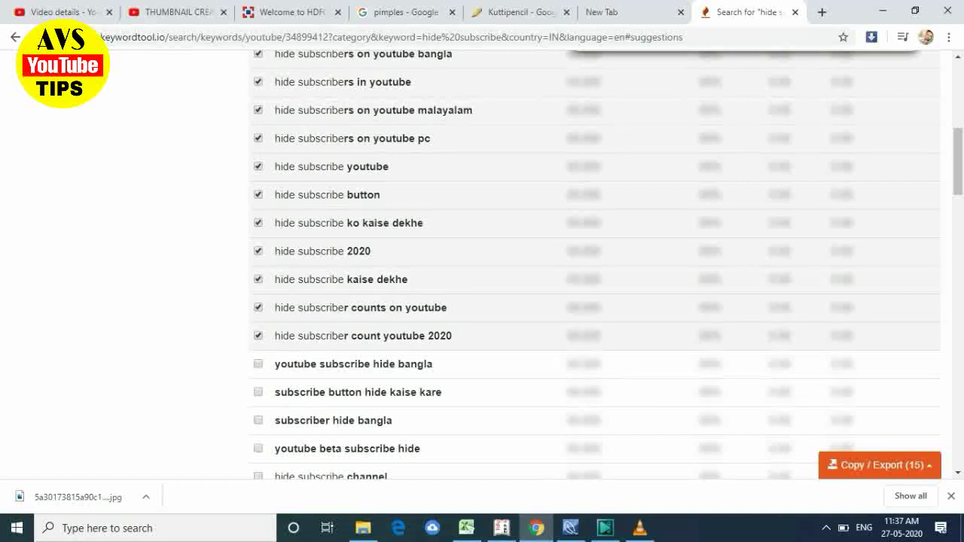
pyautogui.scroll(-1, 595, 264)
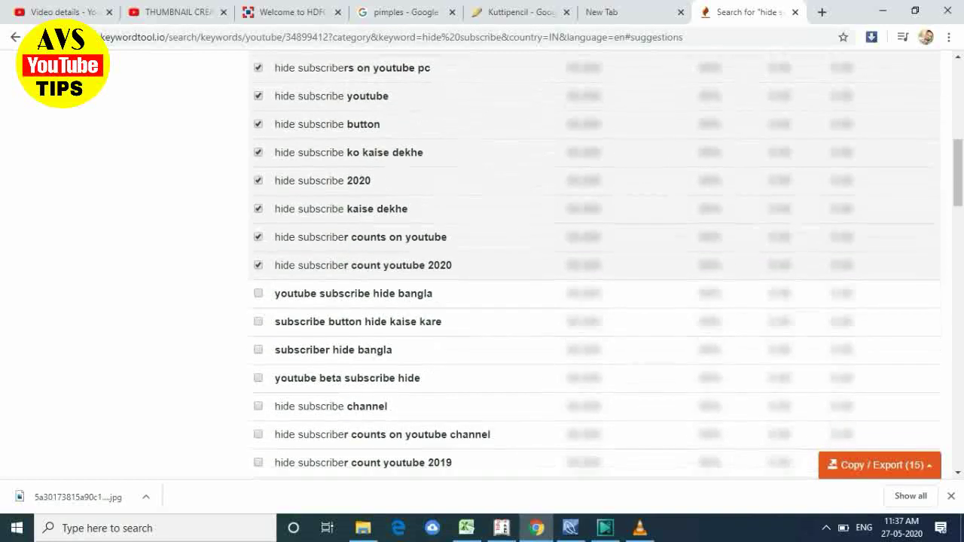
pyautogui.click(258, 407)
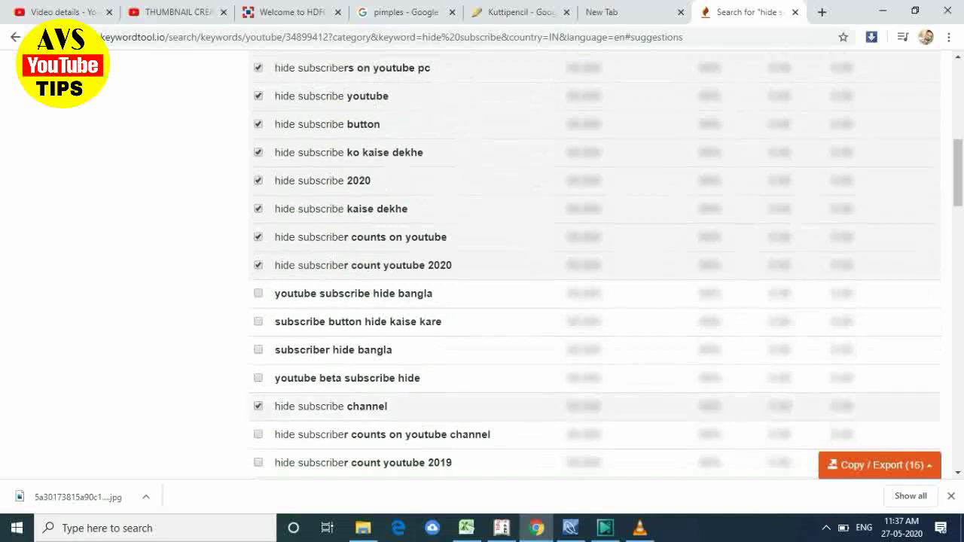
# Step: Copy the selected keyword suggestions to the clipboard
pyautogui.click(879, 464)
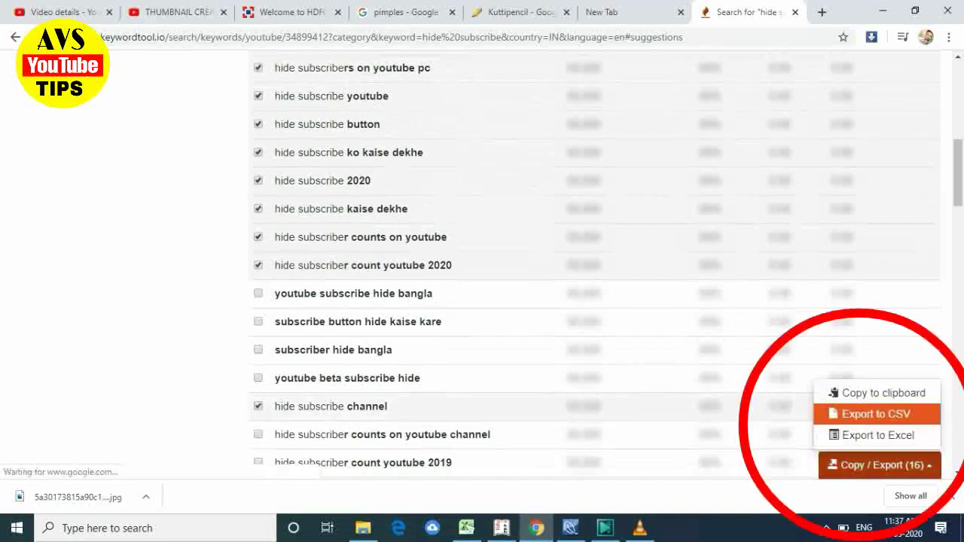
pyautogui.click(878, 393)
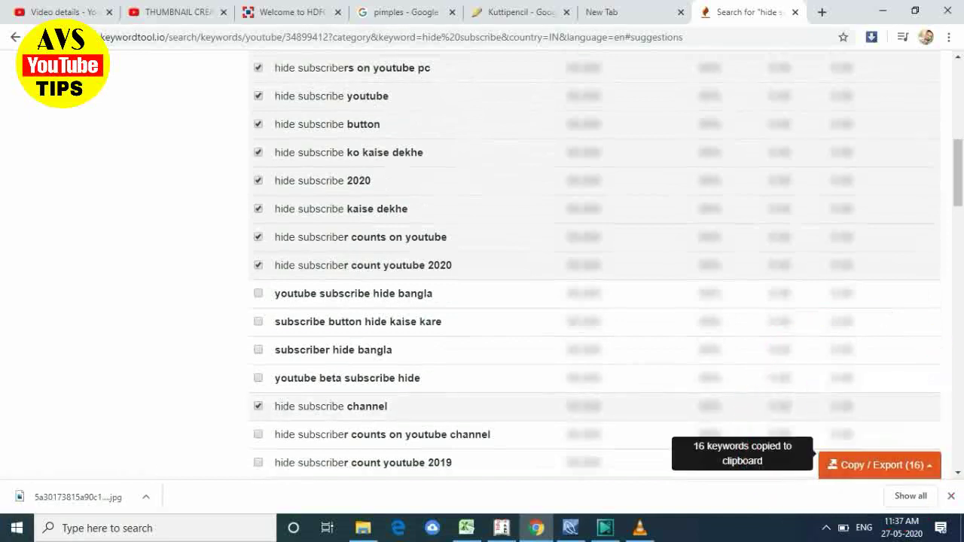
pyautogui.click(63, 12)
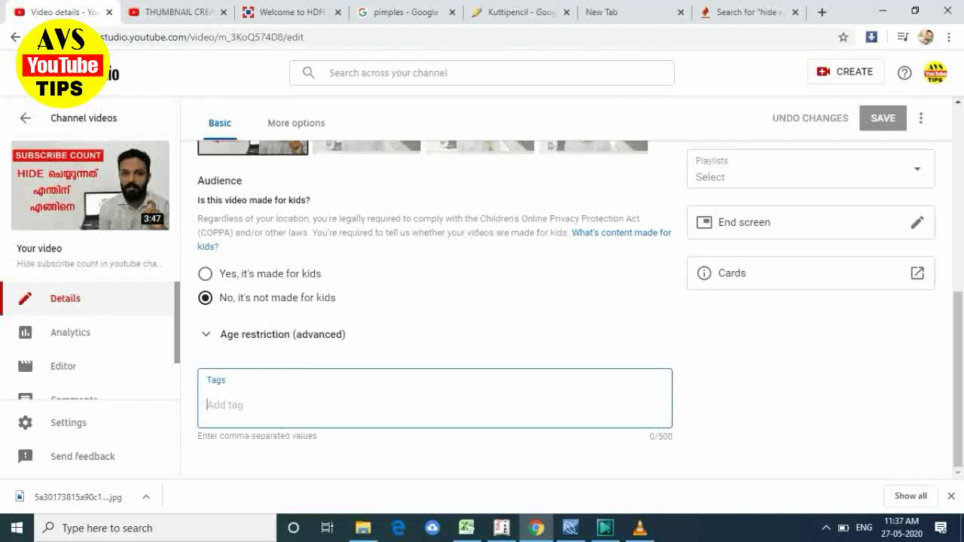
pyautogui.click(745, 12)
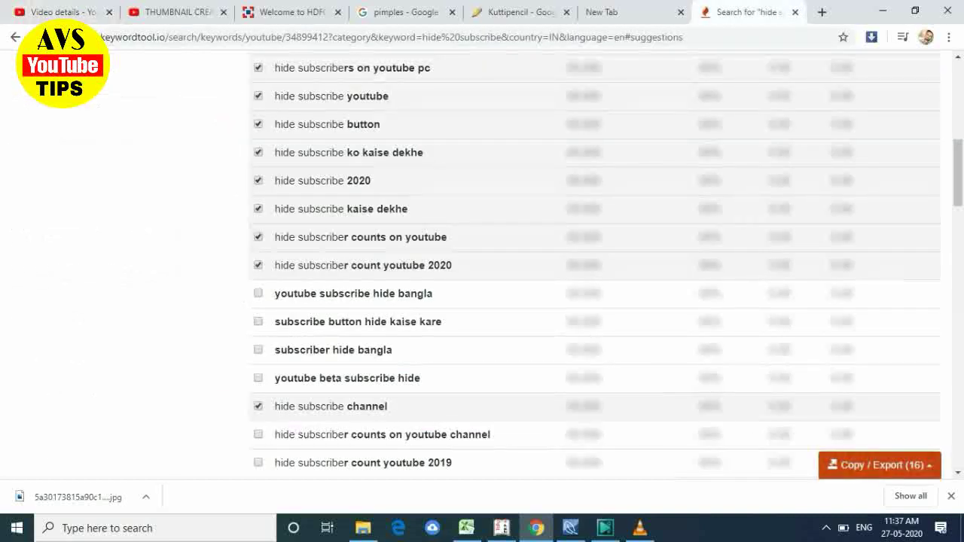
pyautogui.click(880, 465)
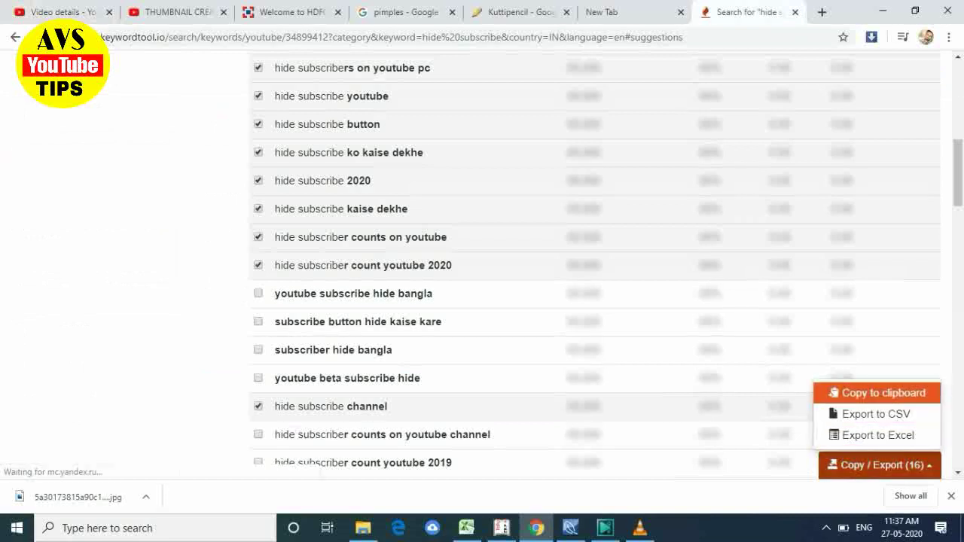
pyautogui.click(878, 393)
# Step: Switch to the video details in YouTube Studio and paste the copied keywords as the video's tags
pyautogui.click(64, 12)
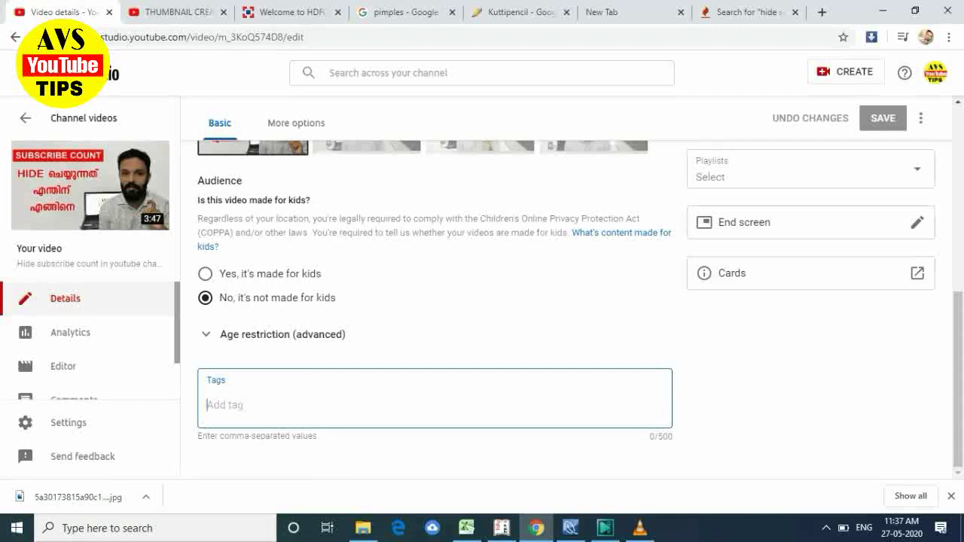
pyautogui.rightClick(283, 406)
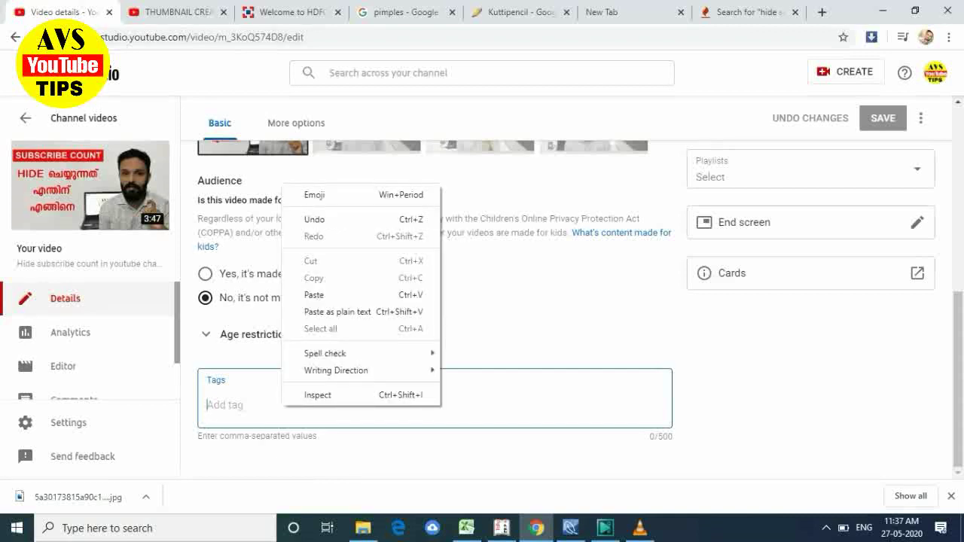
pyautogui.click(313, 294)
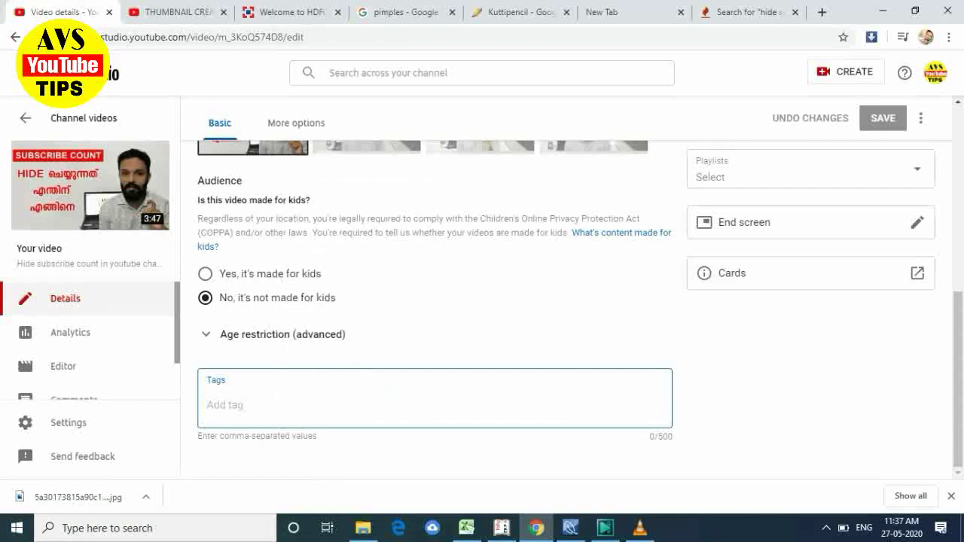
# Step: Check the pasted tags and save the changes to the video details
pyautogui.scroll(-3, 488, 434)
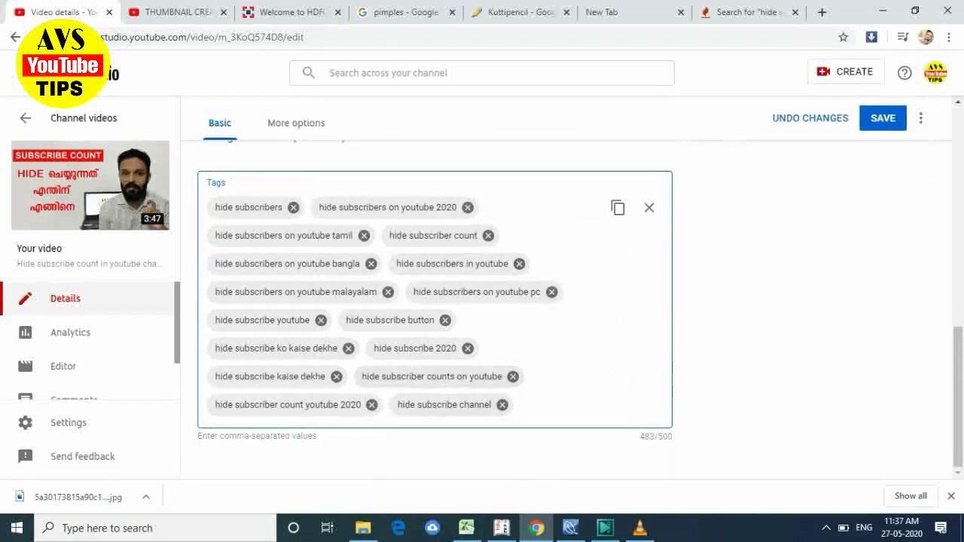
pyautogui.scroll(2, 488, 324)
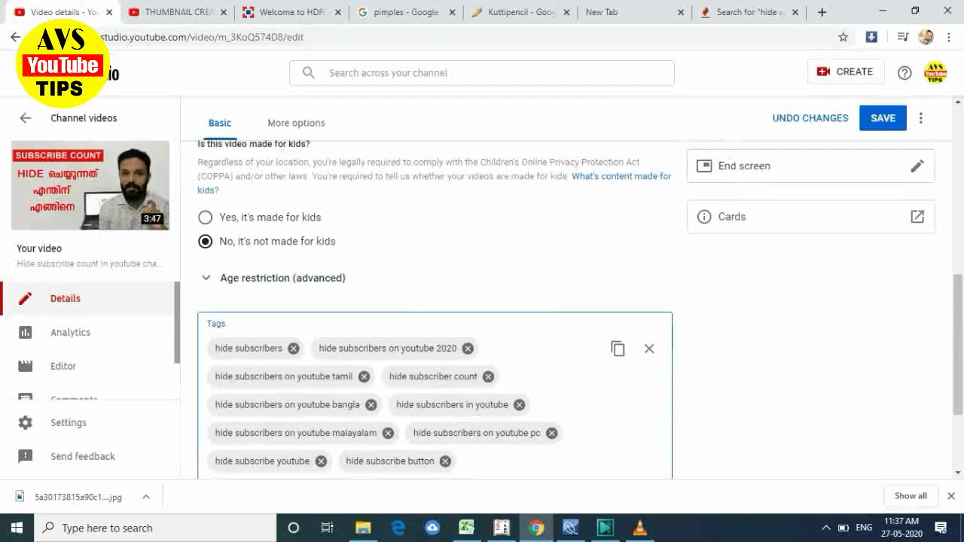
pyautogui.scroll(-2, 488, 324)
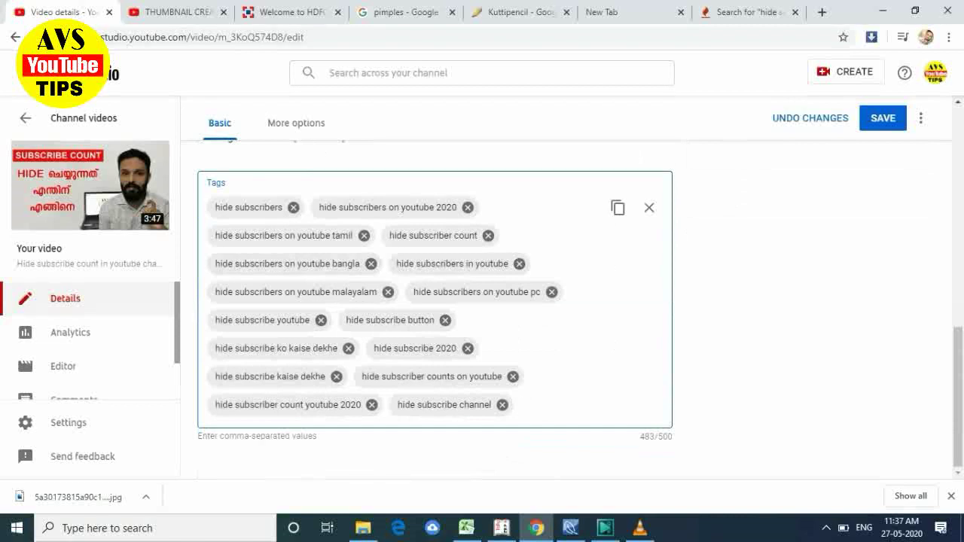
pyautogui.click(883, 119)
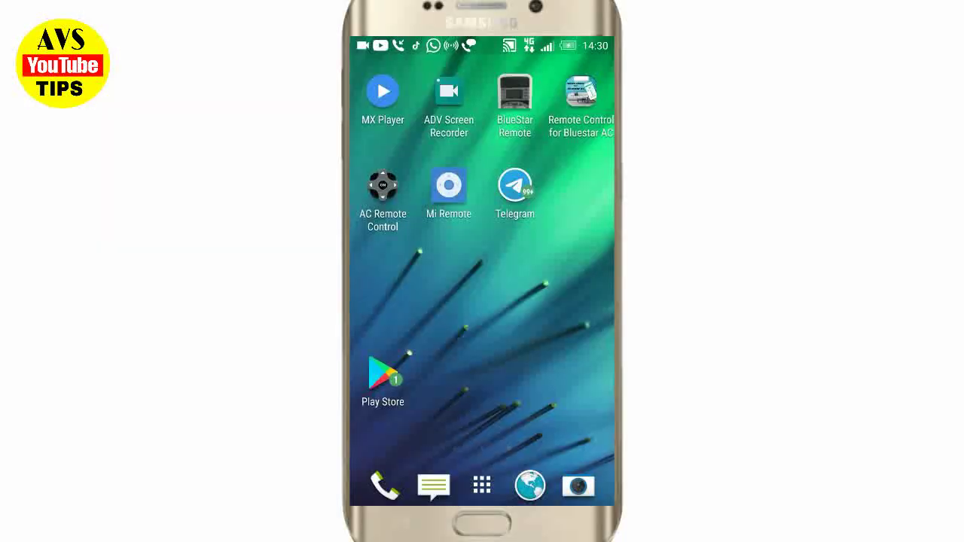
# Step: Switch to the Play Store and search for "keyword tool"
pyautogui.click(483, 486)
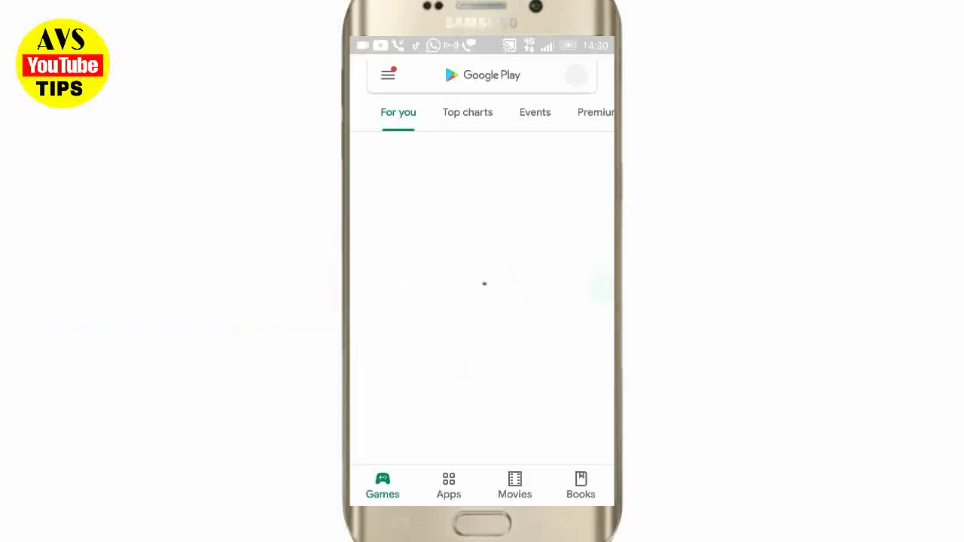
pyautogui.click(482, 76)
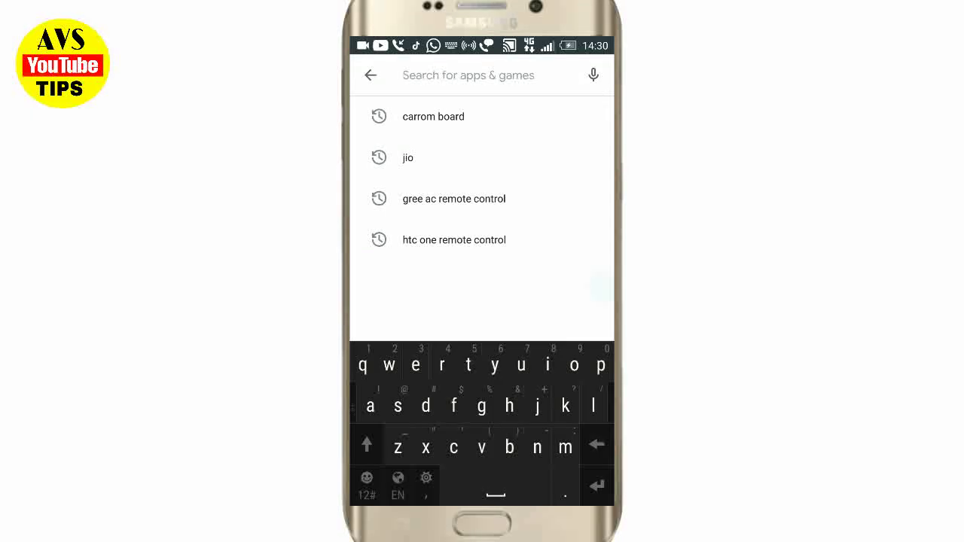
pyautogui.write('keyword tool')
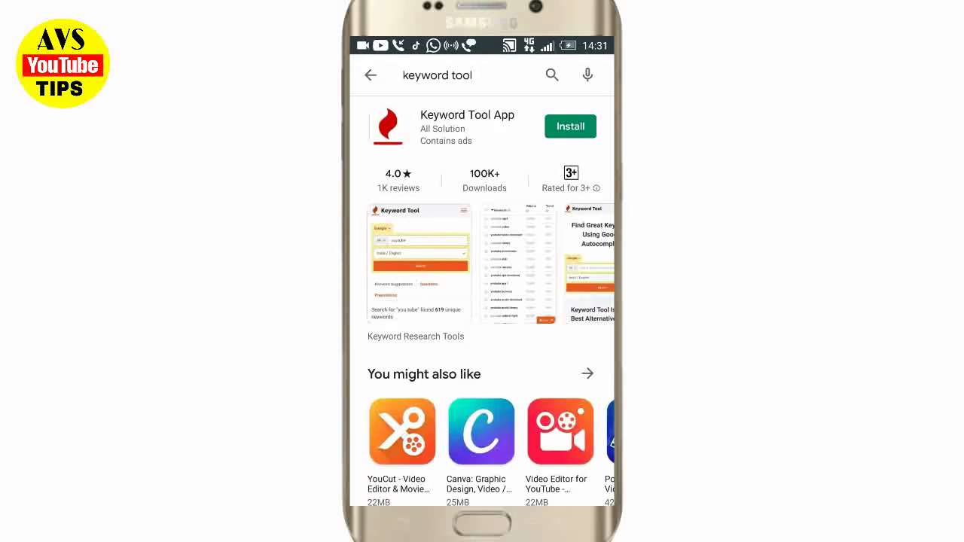
# Step: Install Keyword Tool App with its requested permissions and agree to the advertising notice on its first launch
pyautogui.click(570, 126)
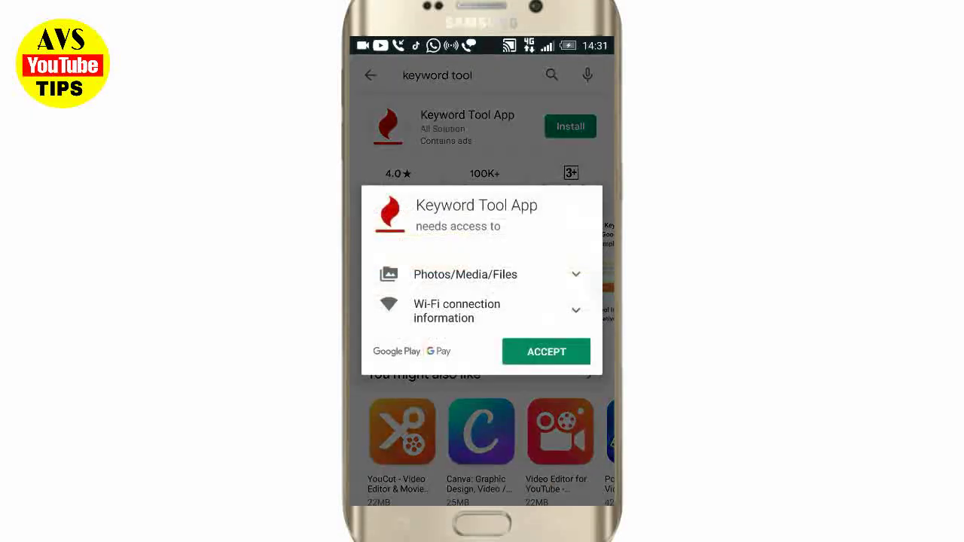
pyautogui.click(546, 352)
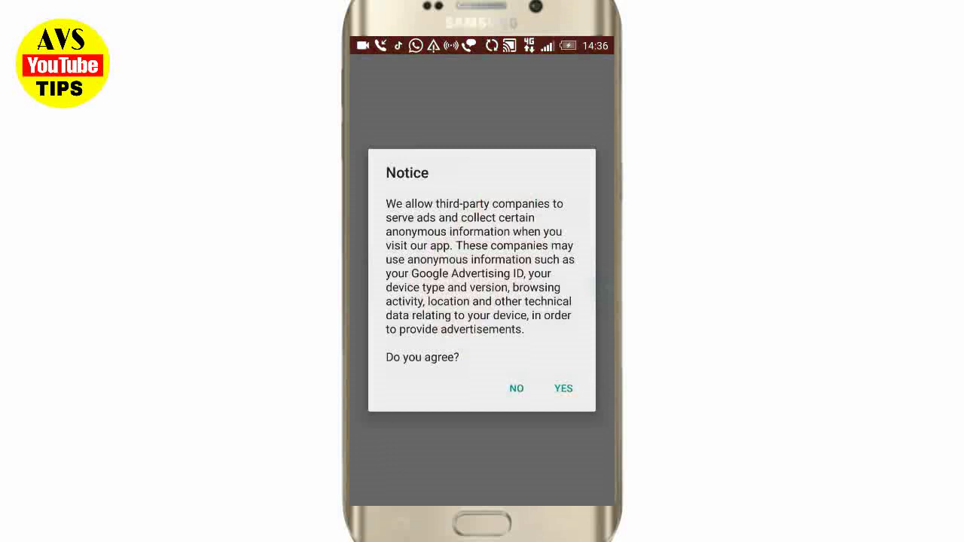
pyautogui.click(563, 389)
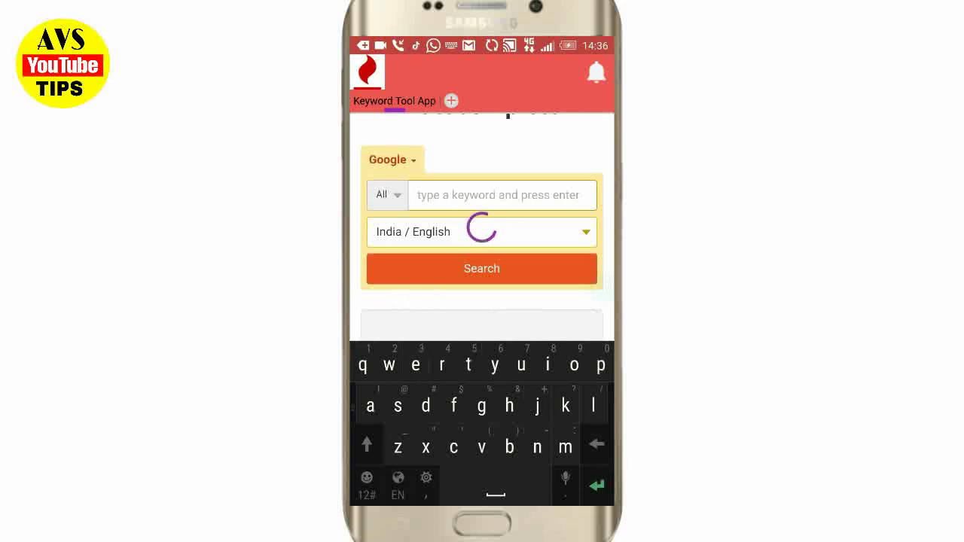
# Step: Search Google keyword suggestions for "yellow color in teeth" in India / English
pyautogui.write('ye')
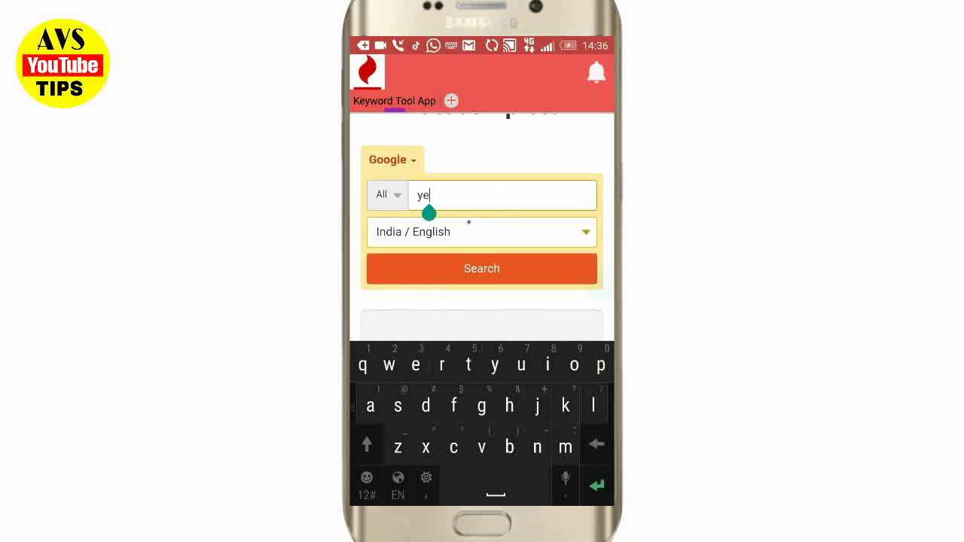
pyautogui.write('llow')
pyautogui.write('colo')
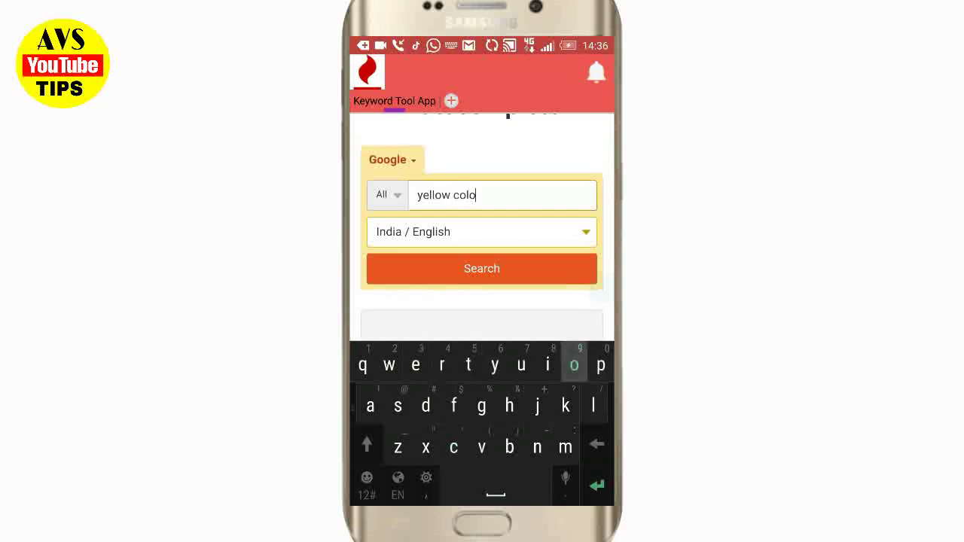
pyautogui.write('r')
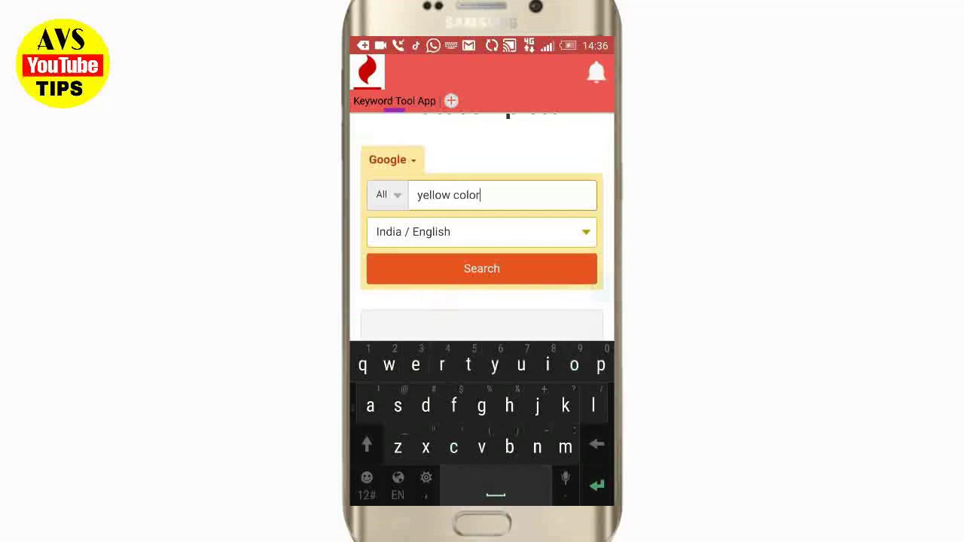
pyautogui.write(' in t')
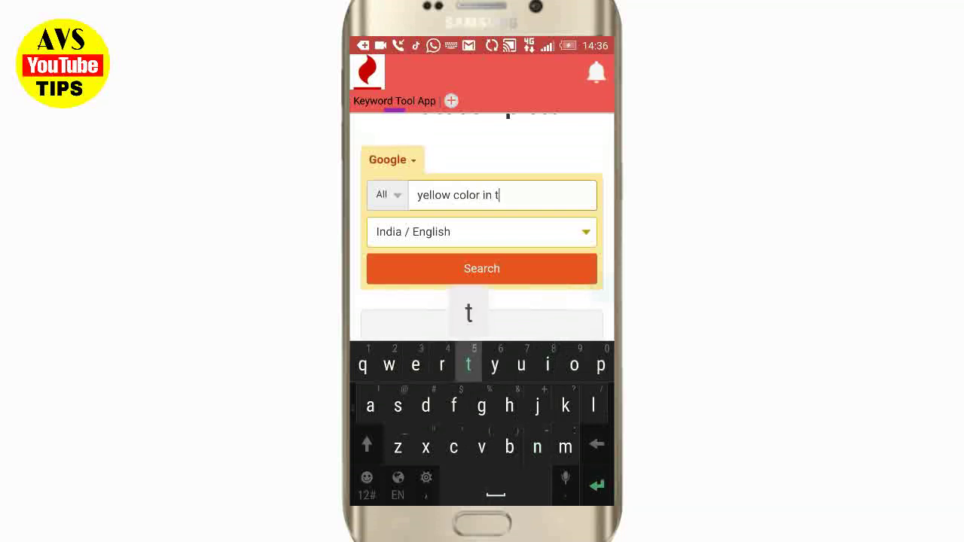
pyautogui.write('eeth')
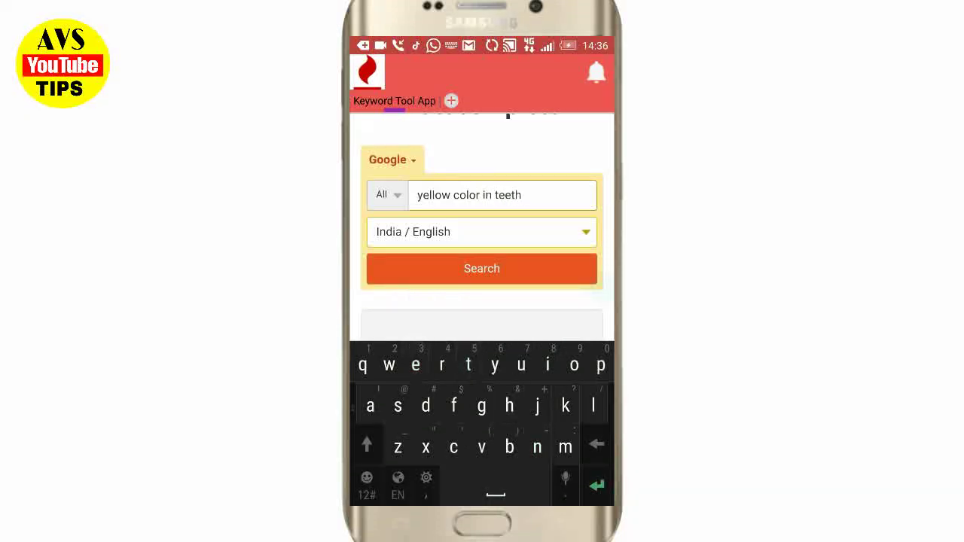
pyautogui.press('Return')
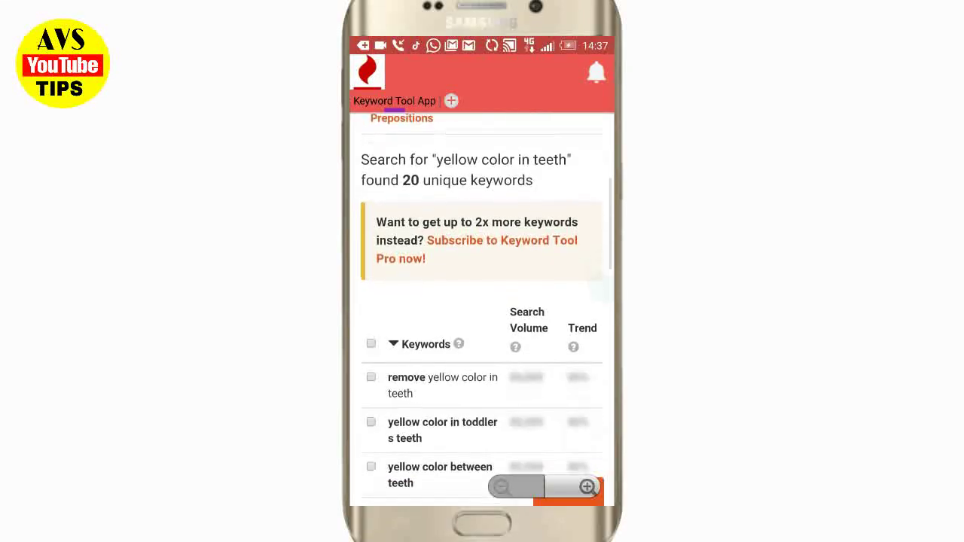
# Step: Select all keyword suggestions for "yellow color in teeth" and look through the complete list
pyautogui.scroll(-3, 482, 309)
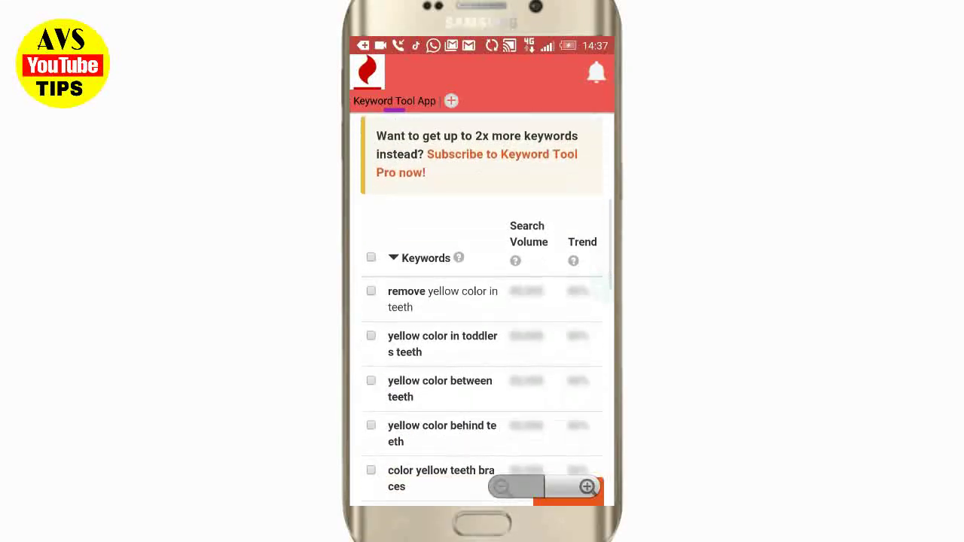
pyautogui.click(370, 202)
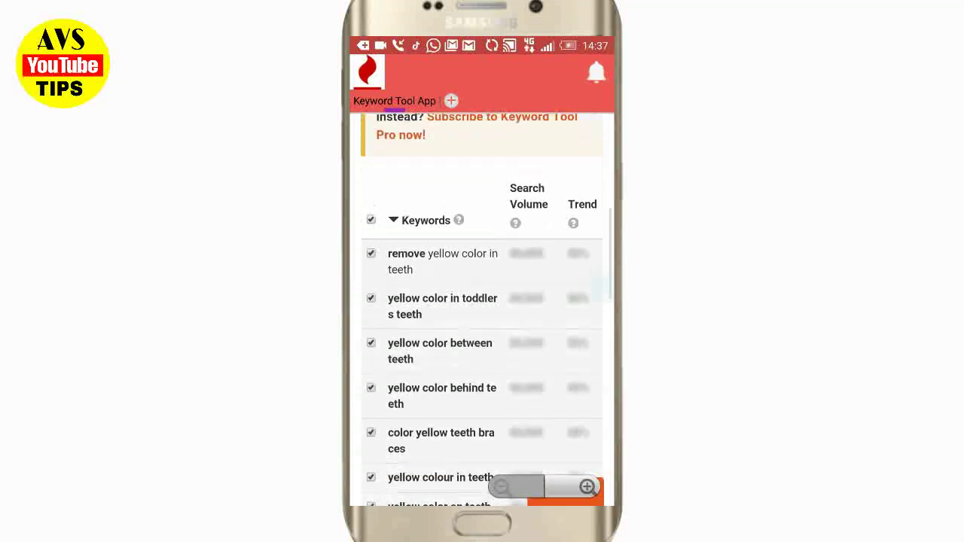
pyautogui.scroll(-1, 482, 309)
pyautogui.scroll(-10, 483, 309)
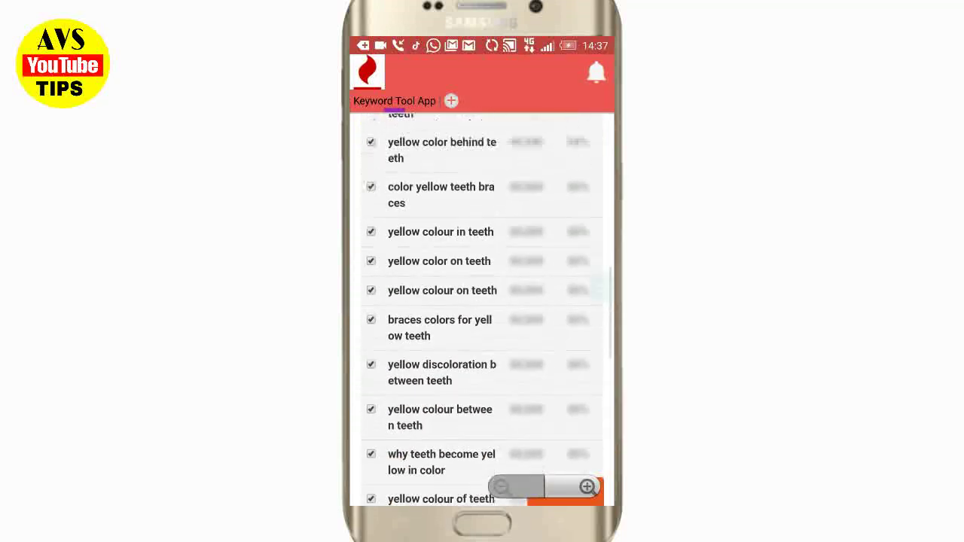
pyautogui.scroll(-2, 482, 301)
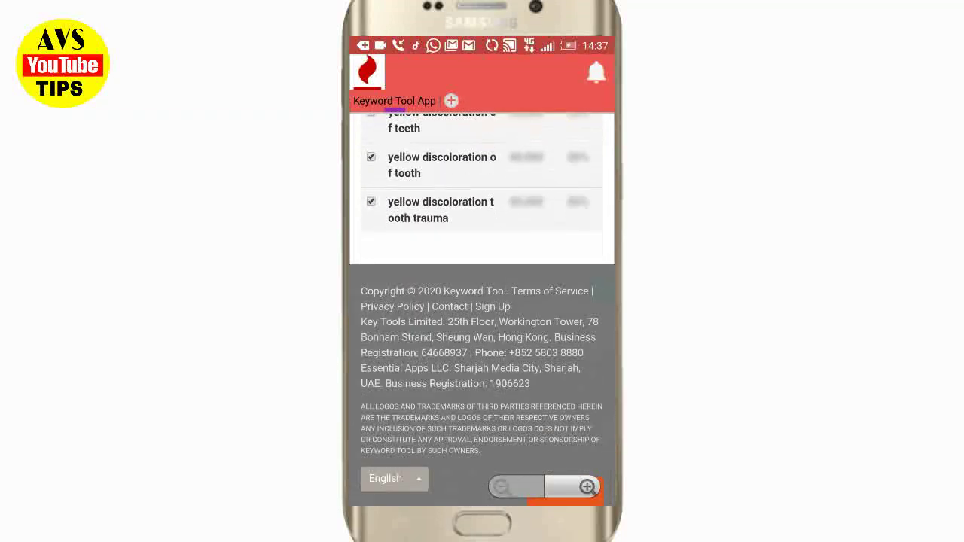
pyautogui.scroll(10, 482, 309)
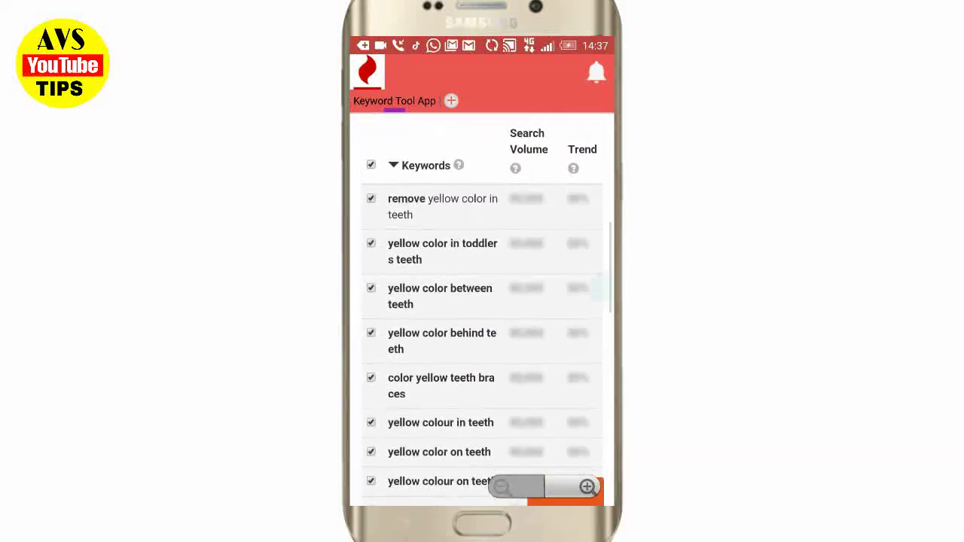
pyautogui.scroll(5, 482, 309)
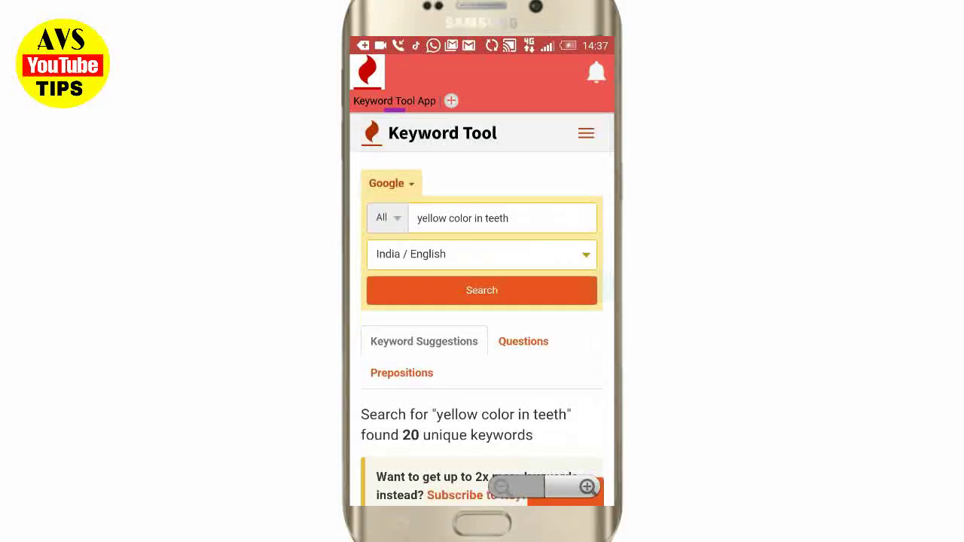
pyautogui.scroll(-3, 482, 309)
pyautogui.scroll(-3, 482, 309)
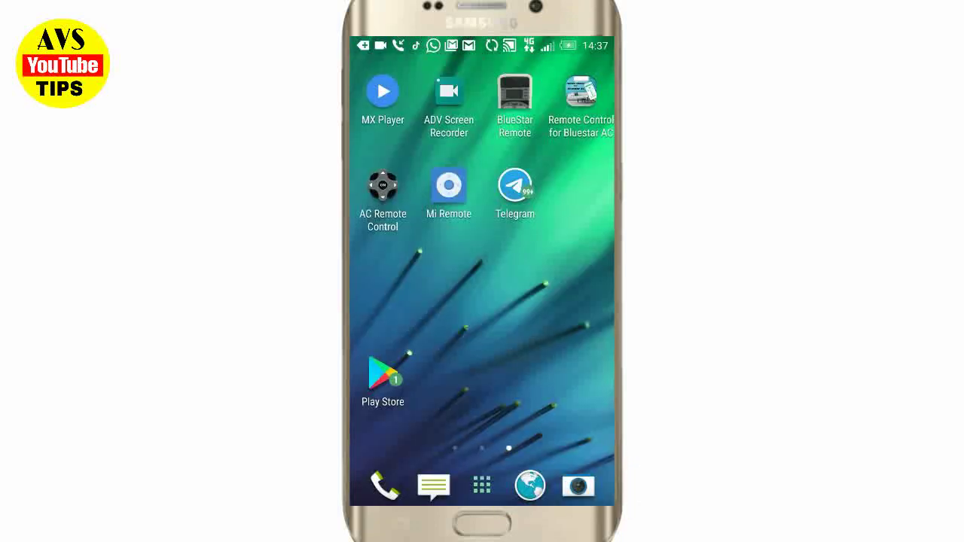
# Step: Switch to YouTube Studio and open the yellow-teeth video's details for editing
pyautogui.click(482, 485)
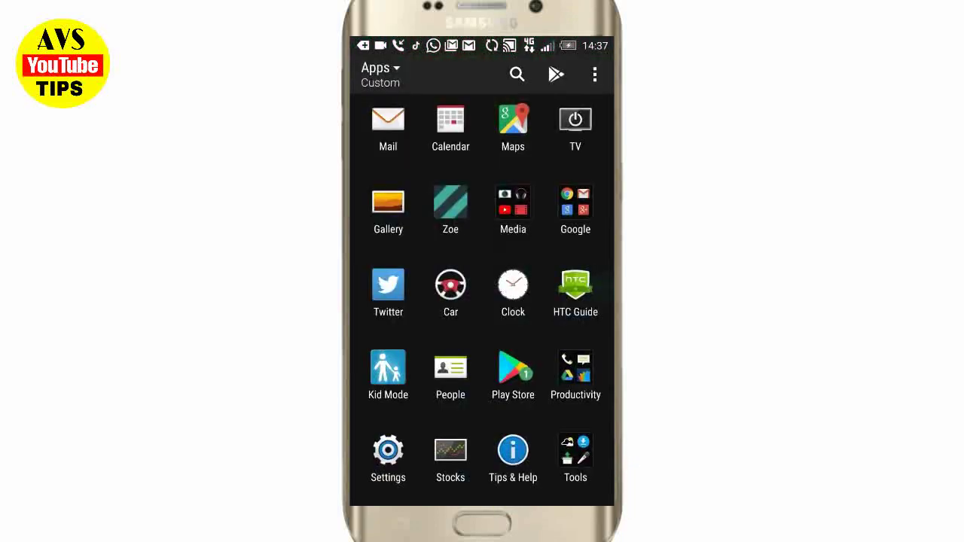
pyautogui.scroll(-10, 482, 301)
pyautogui.scroll(5, 482, 302)
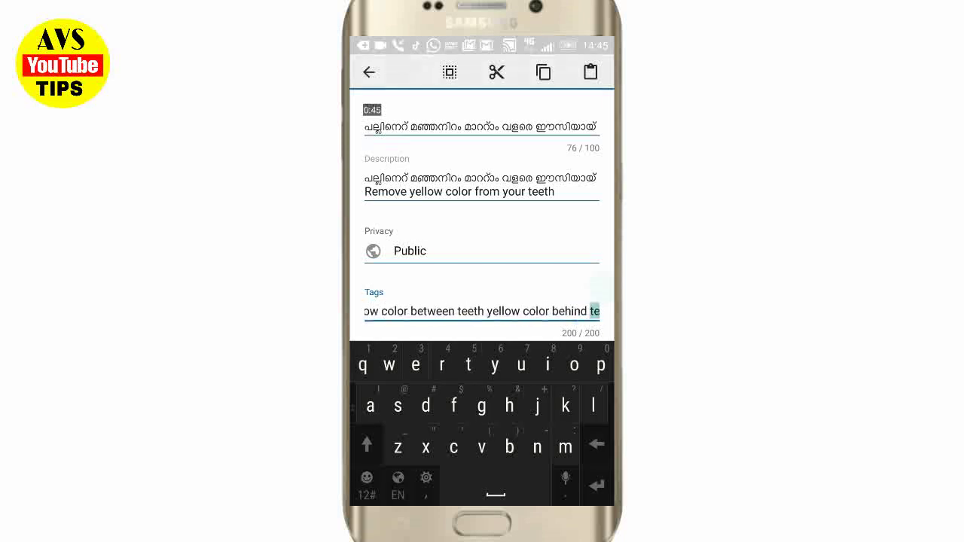
# Step: In the video's tags, replace the space between "remove yellow color in teeth" and "yellow color in toddlers teeth" with a comma
pyautogui.hscroll(-5, 483, 309)
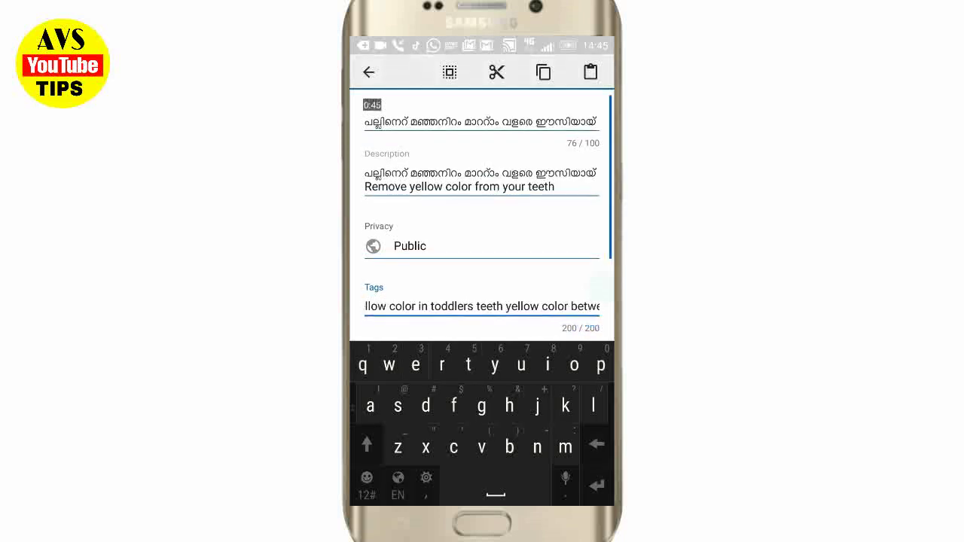
pyautogui.hscroll(-2, 482, 297)
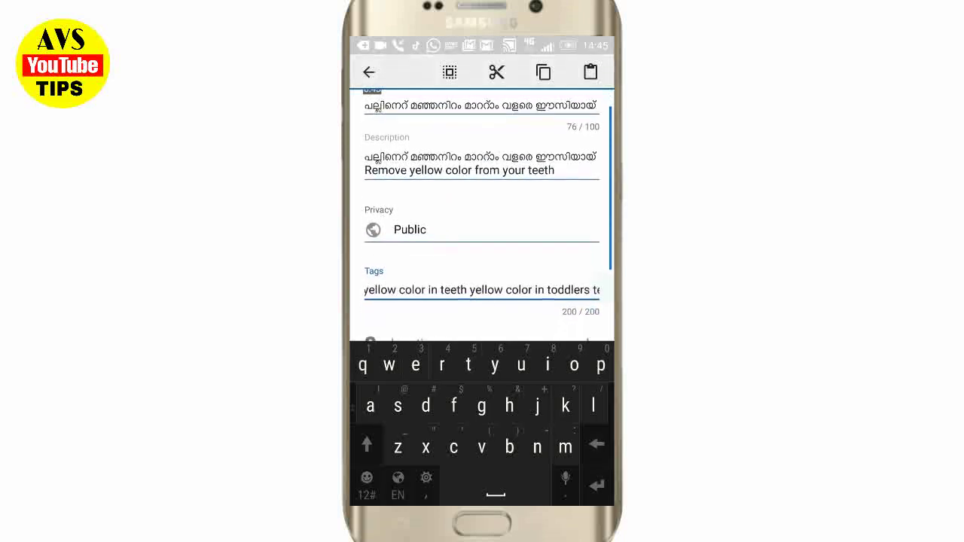
pyautogui.scroll(-1, 483, 287)
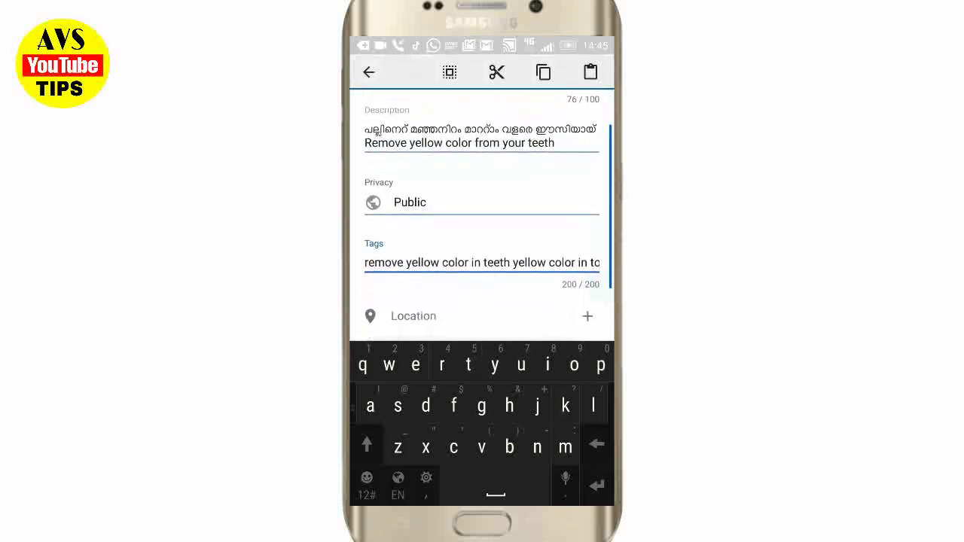
pyautogui.click(513, 262)
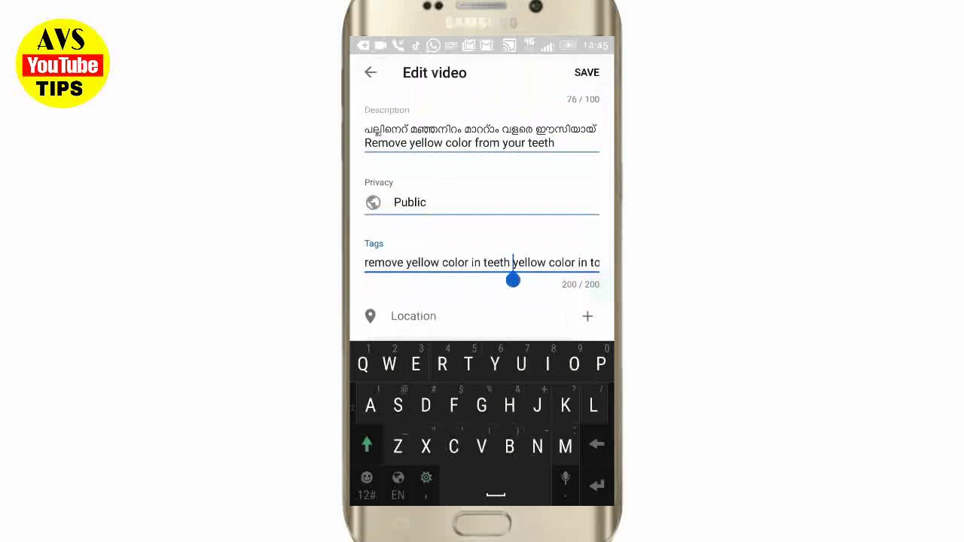
pyautogui.press('BackSpace')
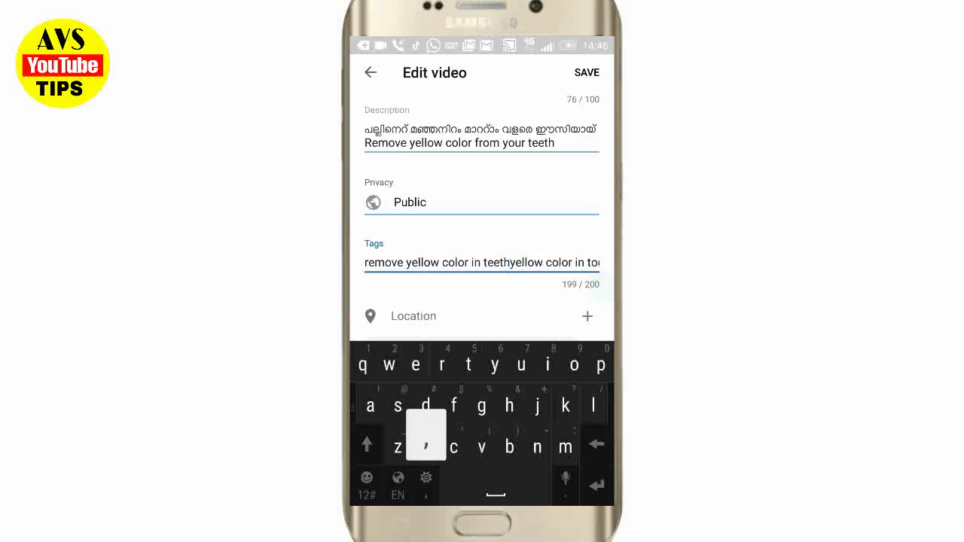
pyautogui.write(',')
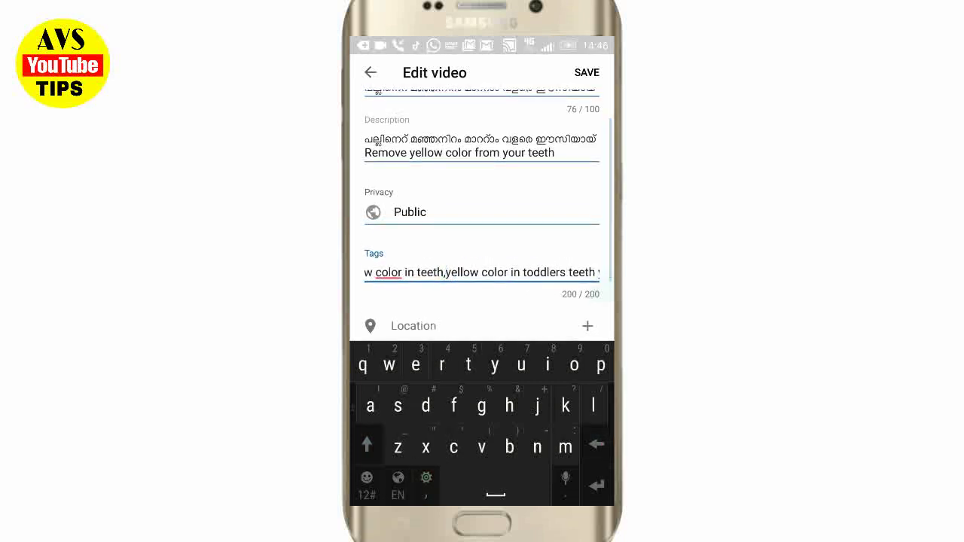
pyautogui.hscroll(1, 482, 273)
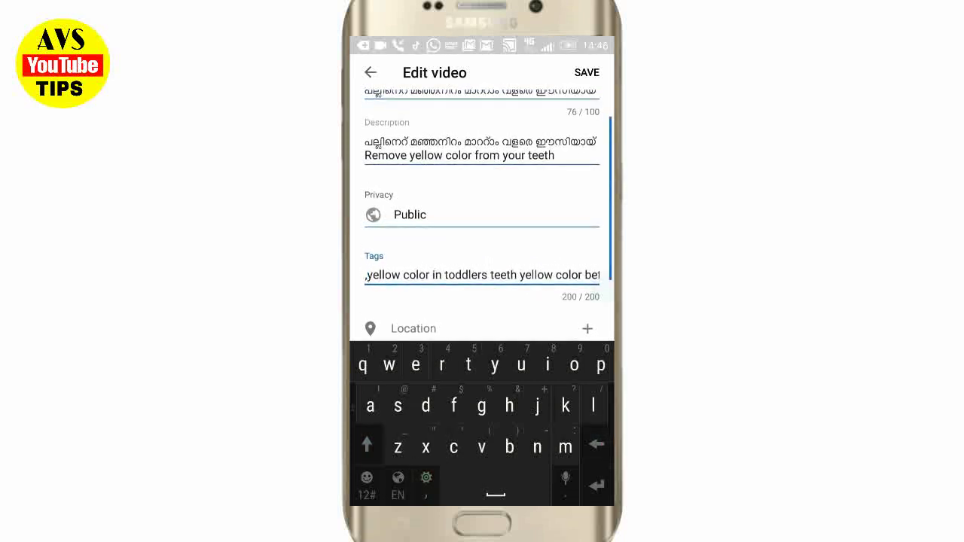